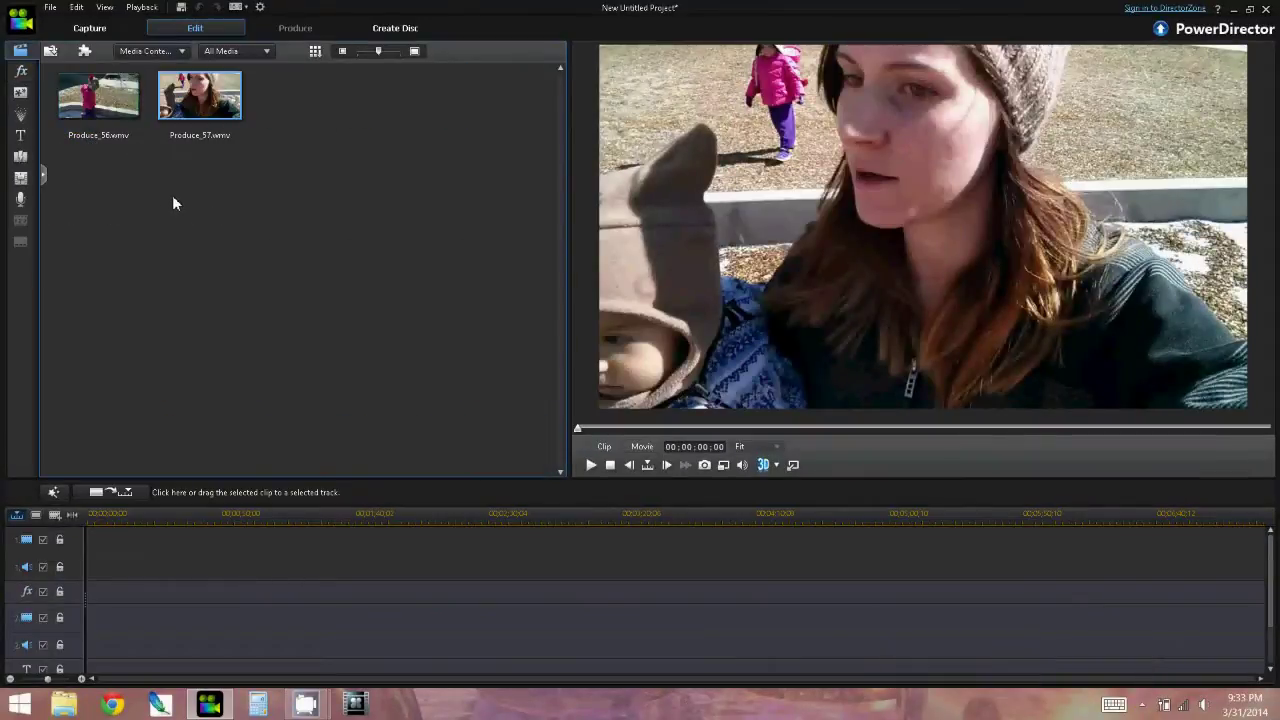
- Select the Produce_56.wmv clip in the media library to load it in the preview
click(97, 98)
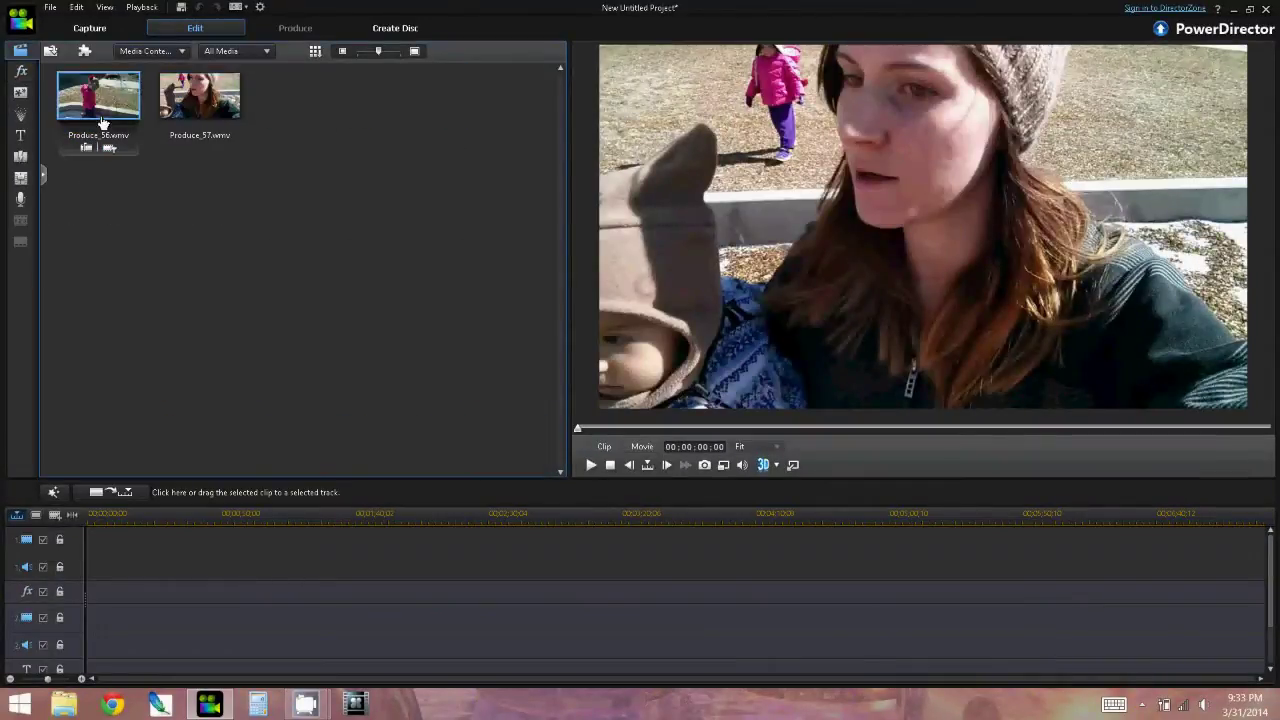
click(96, 510)
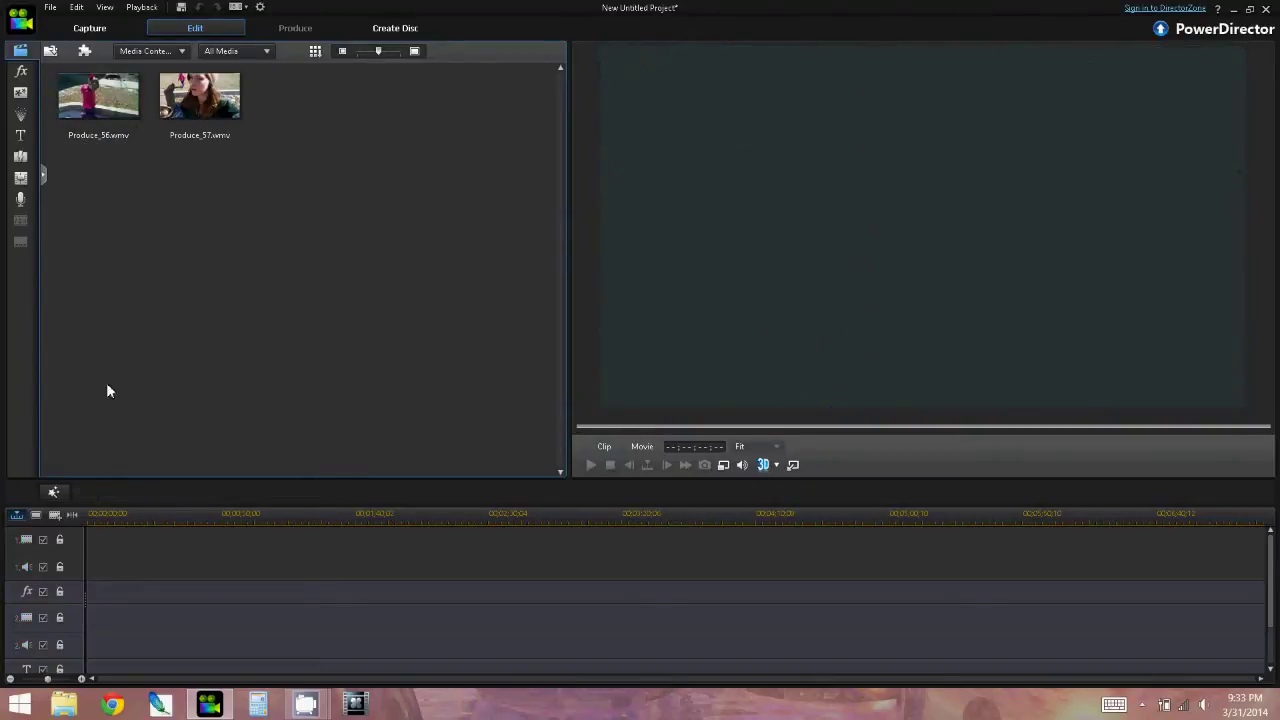
click(105, 128)
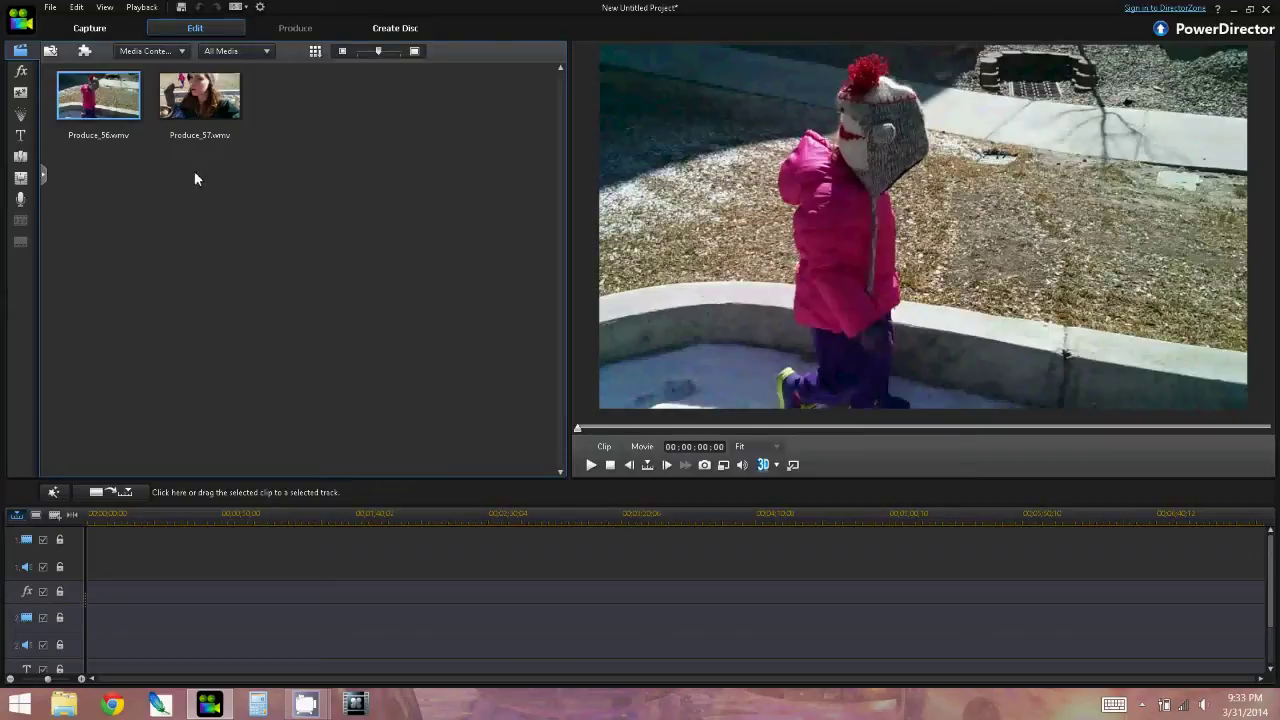
- Place Produce_56 at the start of video track 1, zoom the timeline in, and show the effects library
drag(104, 105, 91, 570)
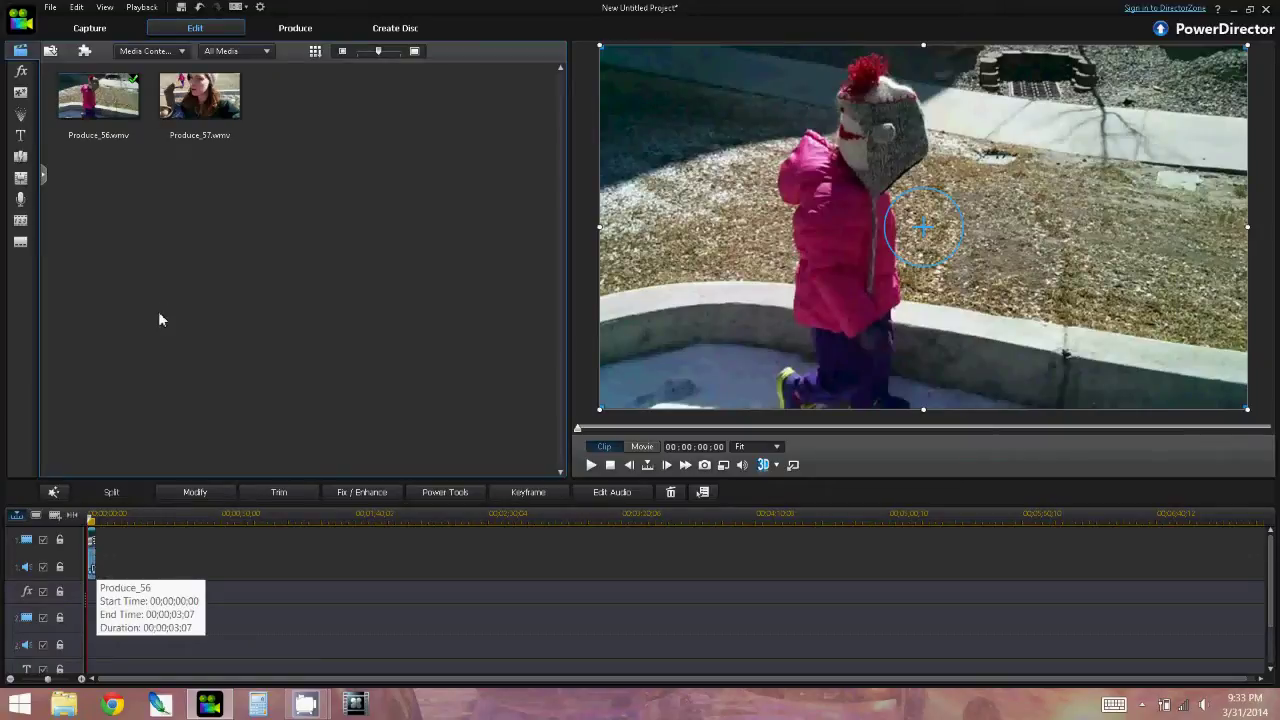
click(81, 679)
click(79, 679)
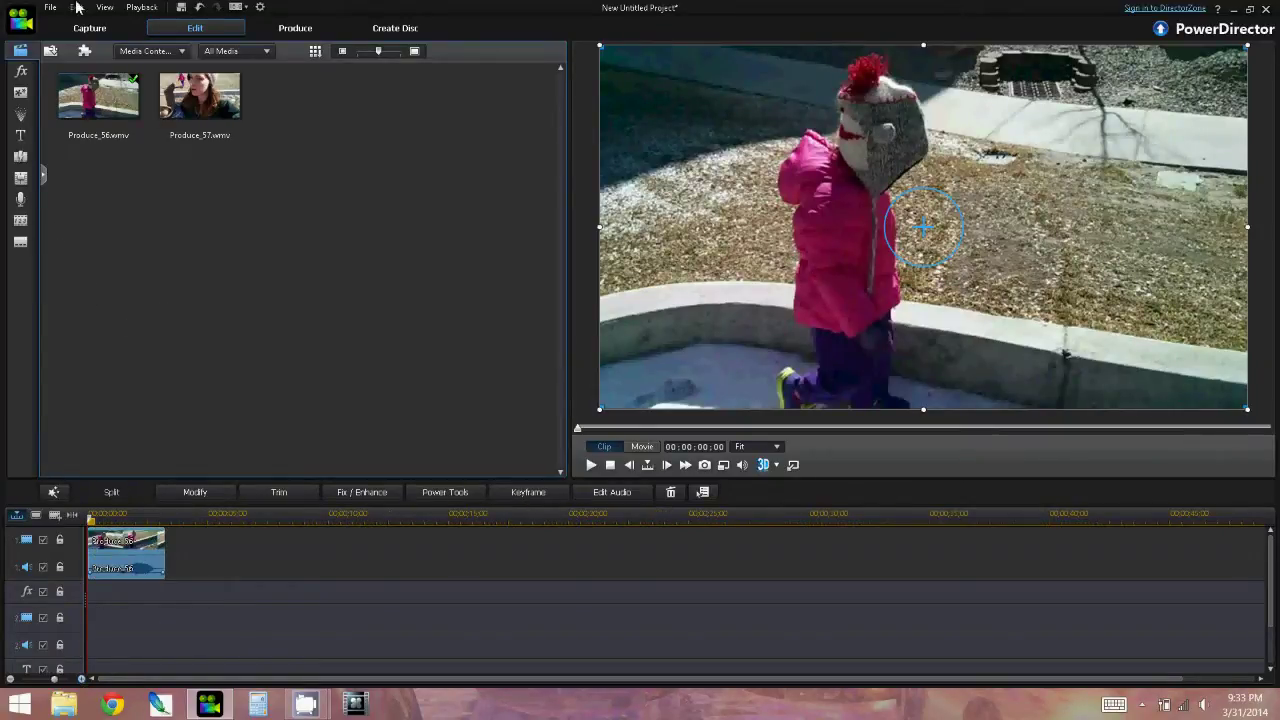
click(21, 71)
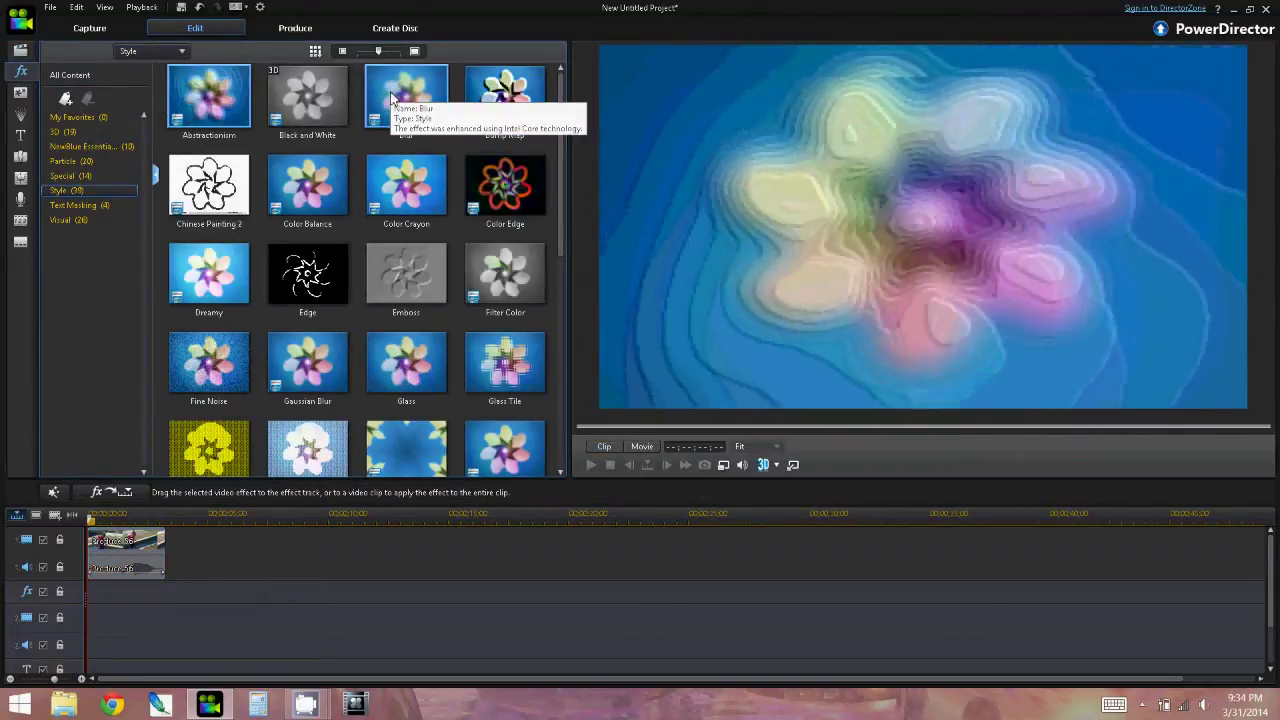
- Put a Blur effect on the effect track, trimmed to end with the clip at 00;00;03;07
drag(392, 97, 155, 562)
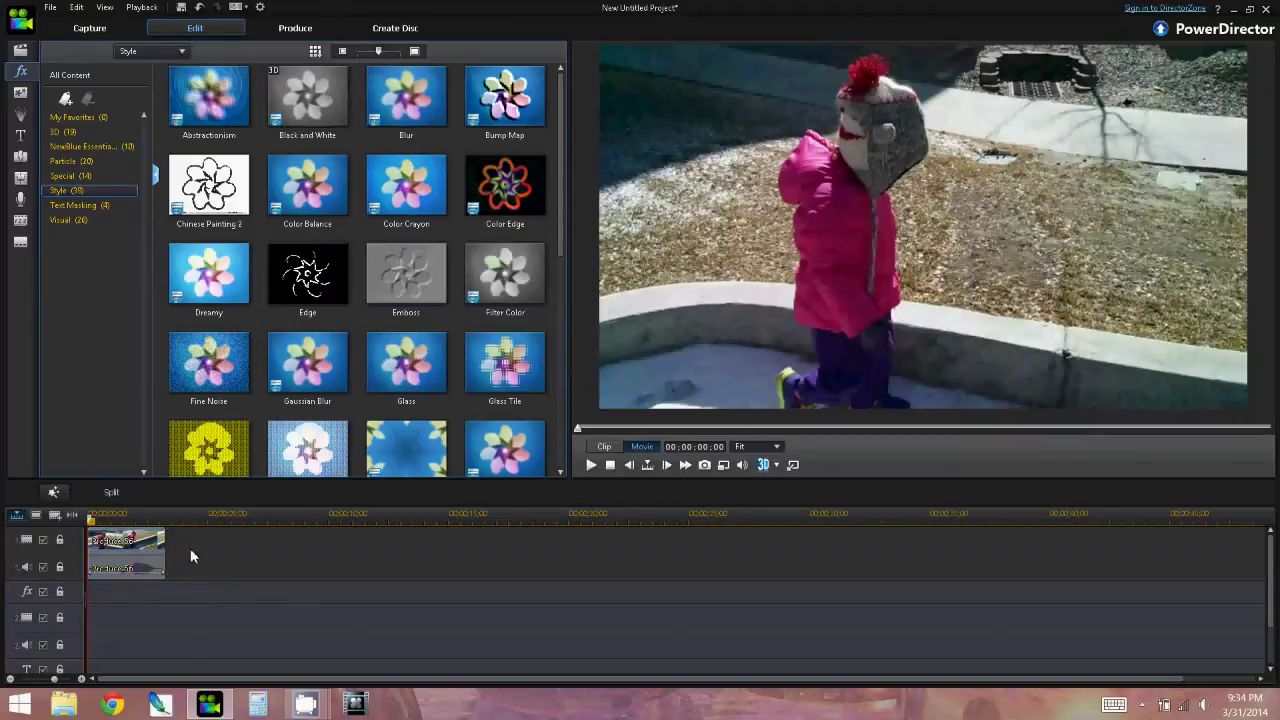
click(416, 96)
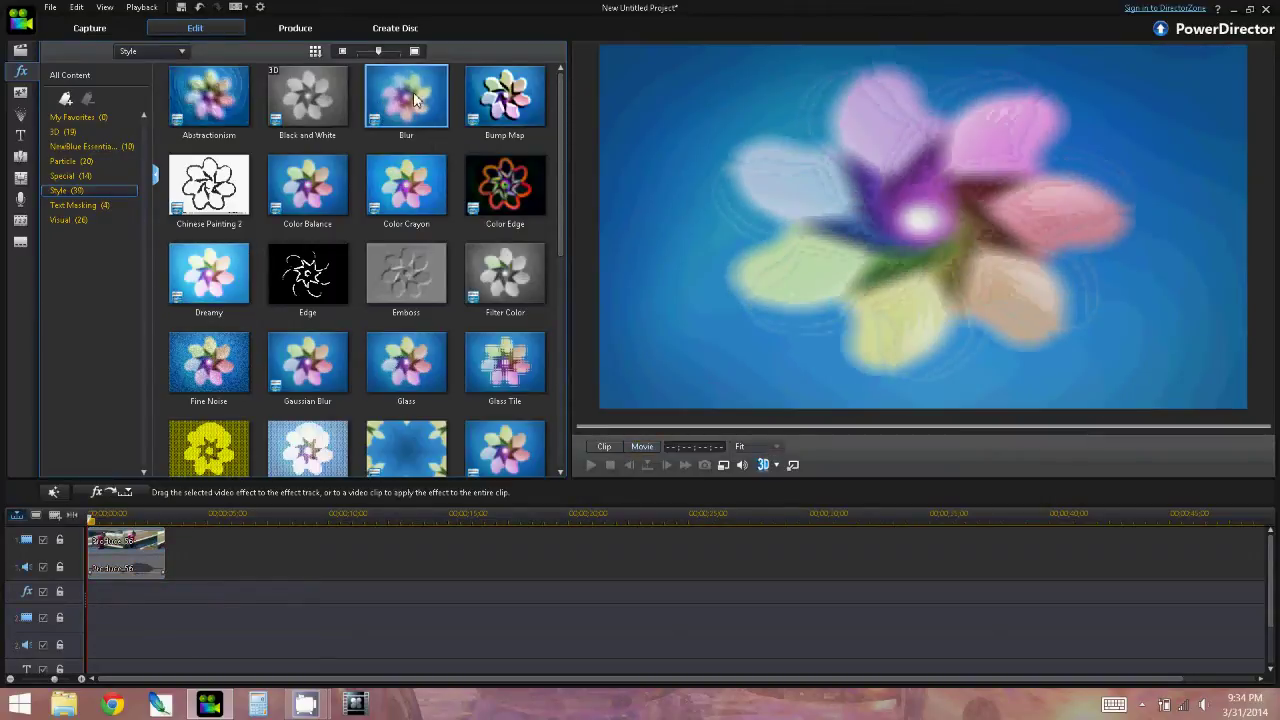
drag(416, 96, 86, 597)
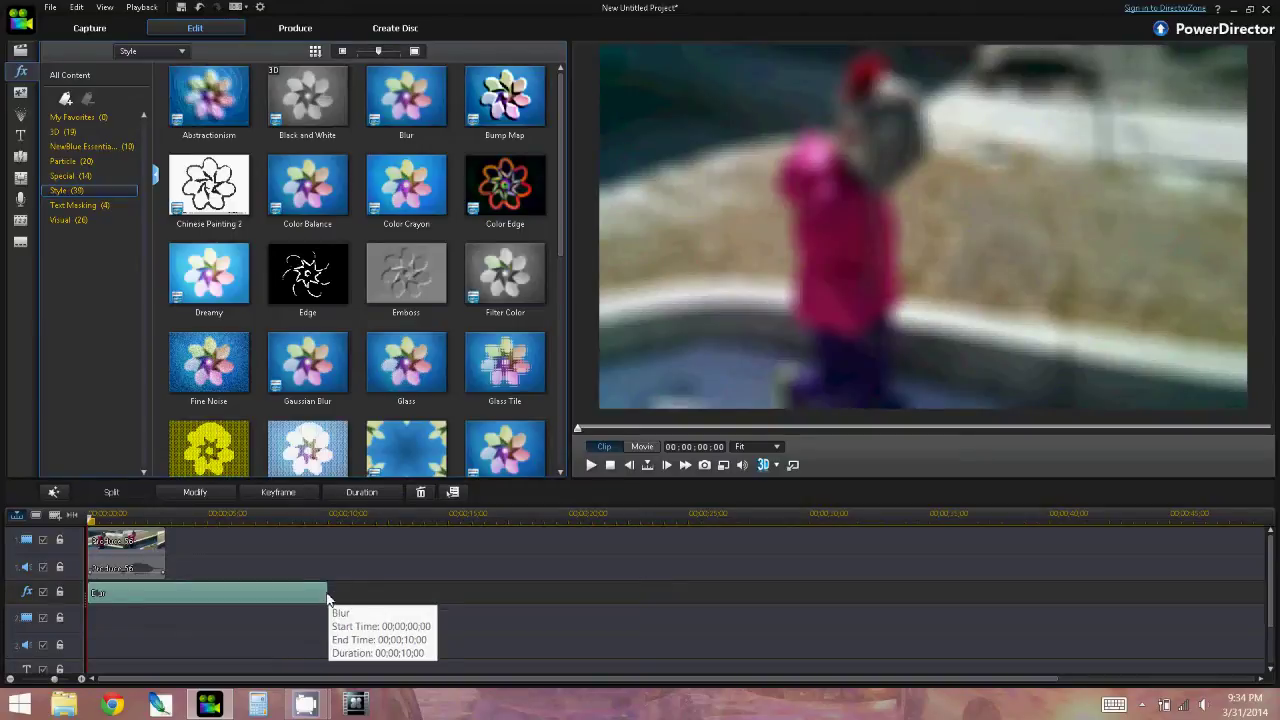
drag(333, 593, 166, 608)
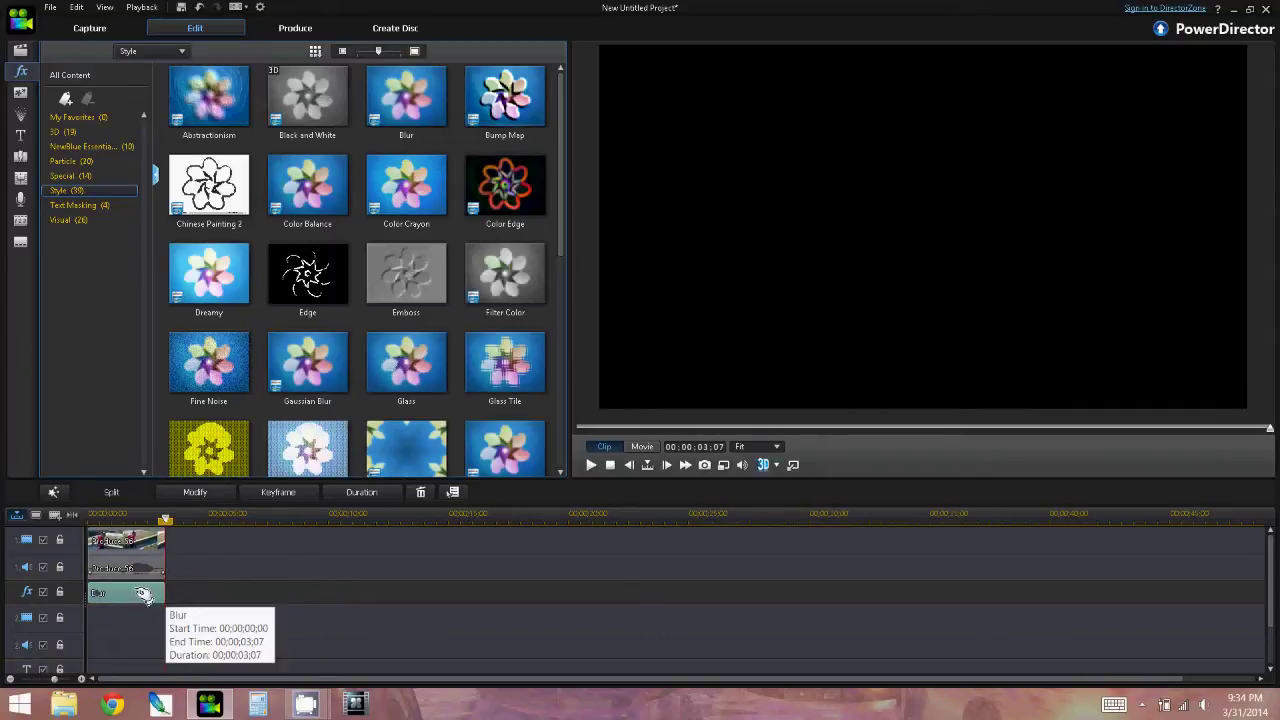
click(610, 464)
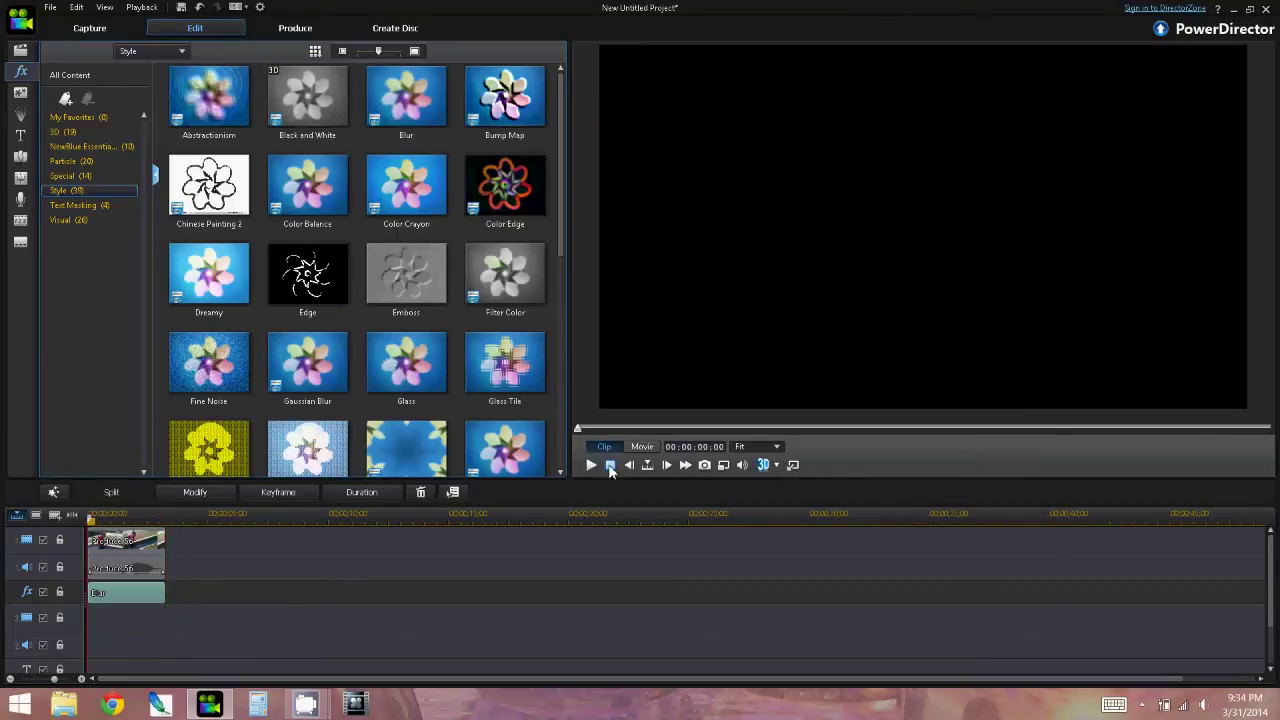
double_click(107, 589)
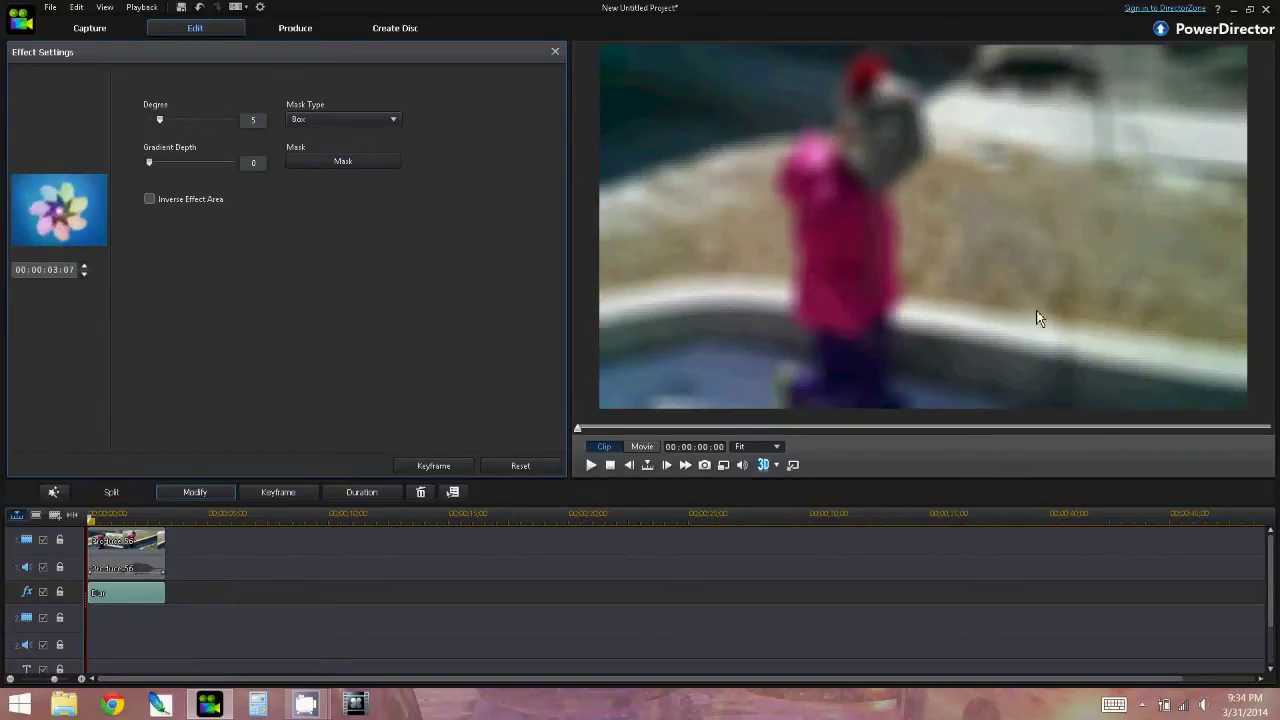
- Set the Blur degree to 16 and change its mask type to Circle
click(183, 125)
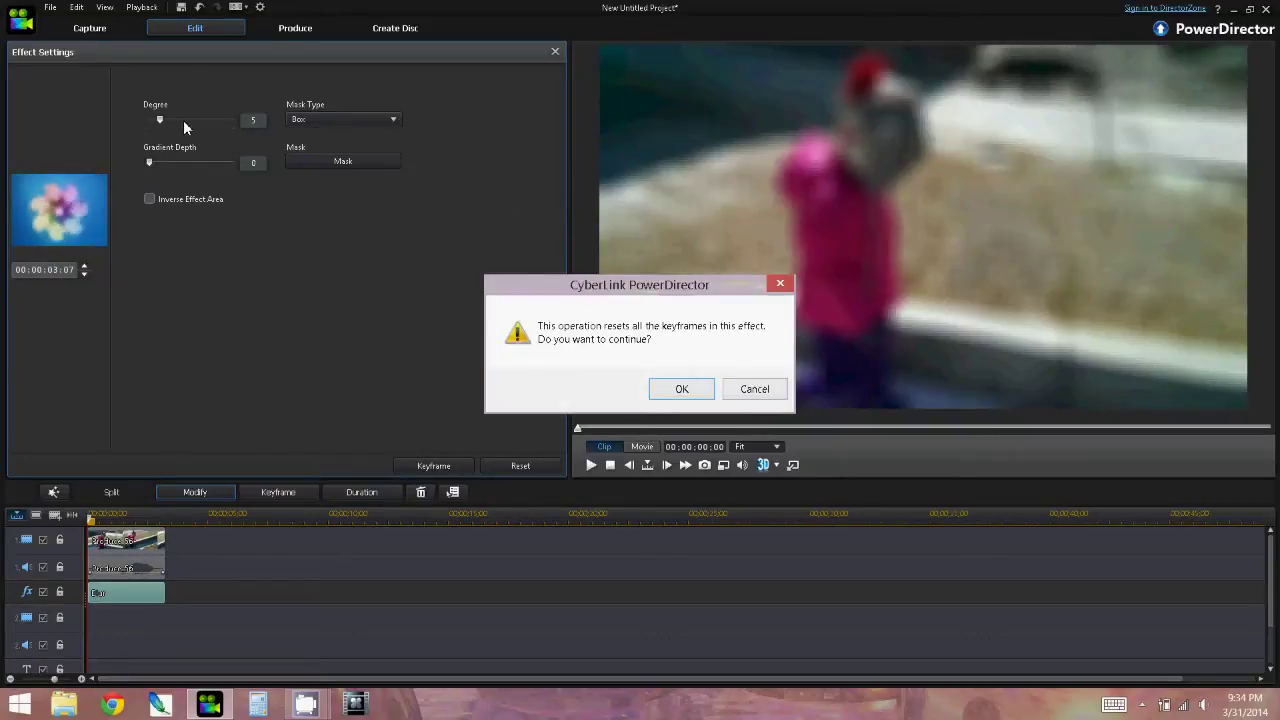
click(686, 389)
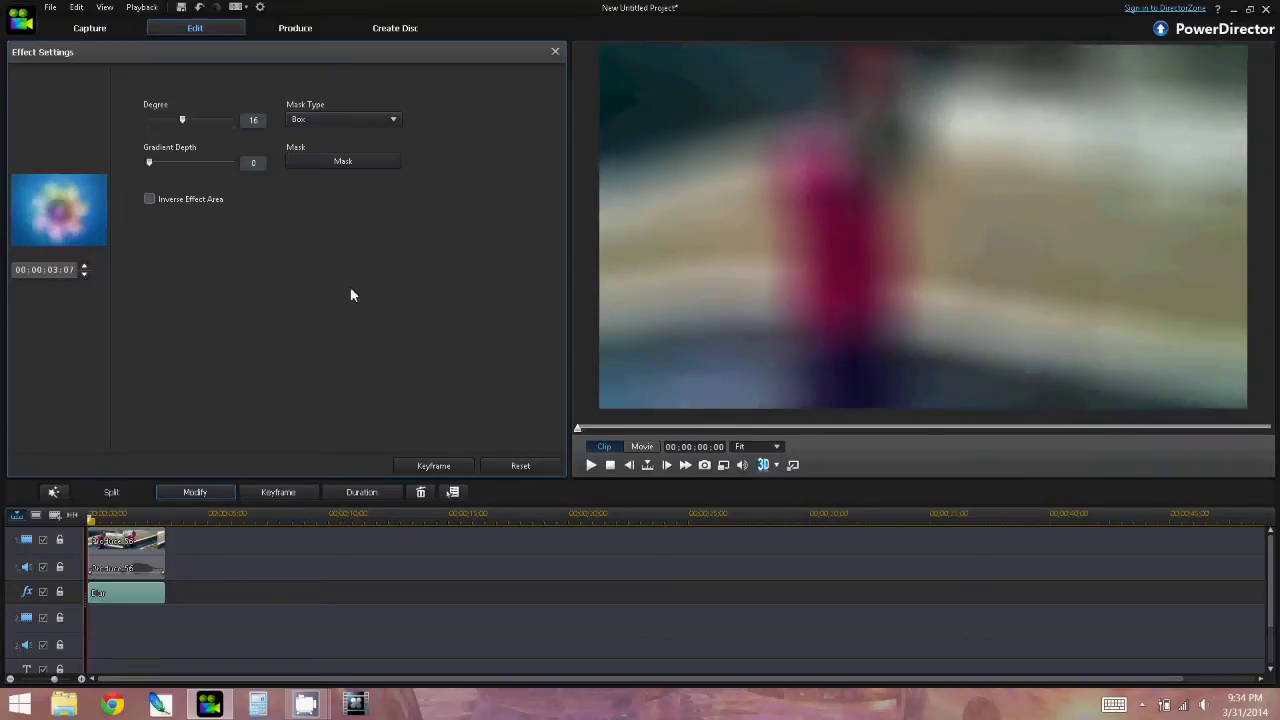
click(300, 121)
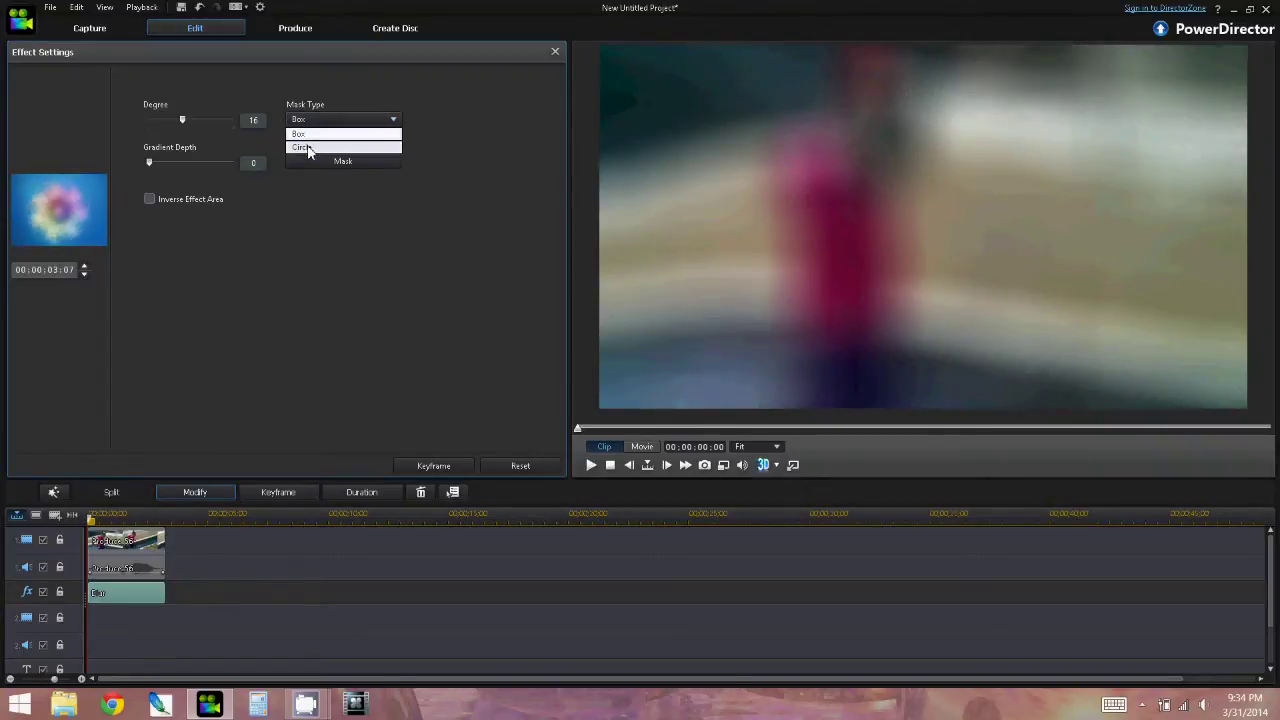
click(310, 146)
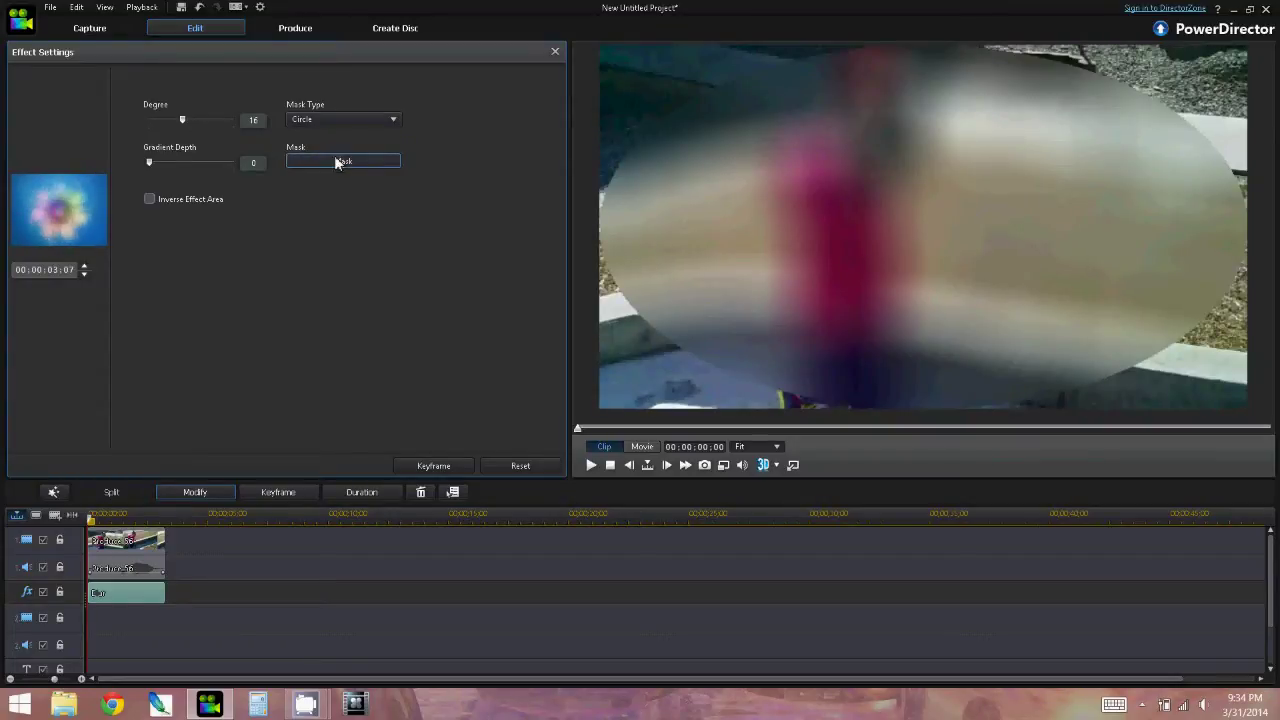
click(345, 162)
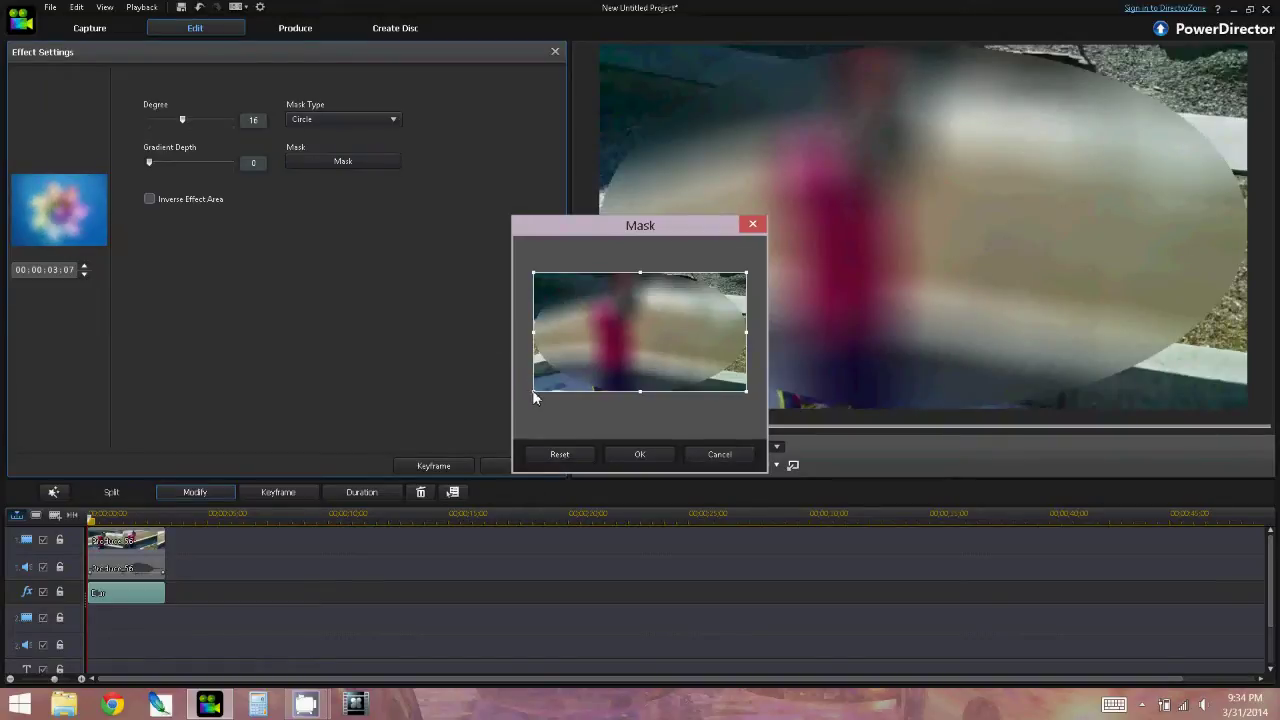
- Shrink the circular blur mask around the child's face, apply it, and play the clip back
drag(535, 390, 610, 323)
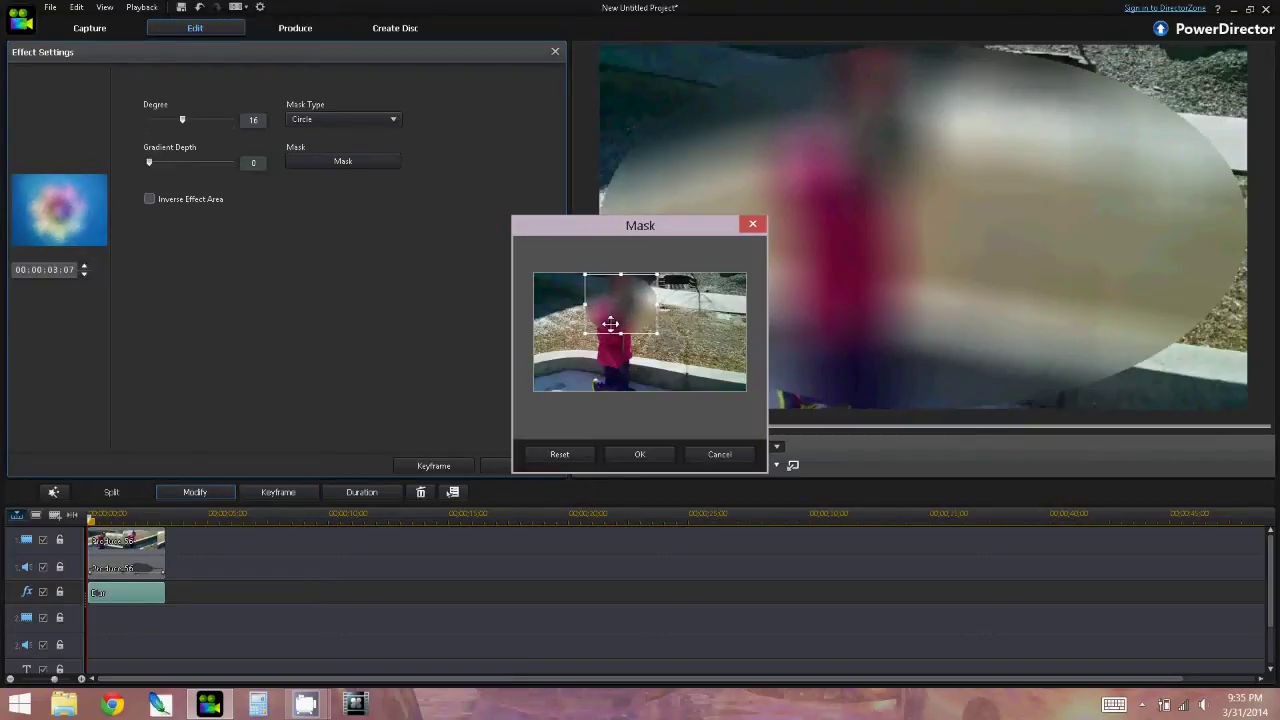
click(638, 452)
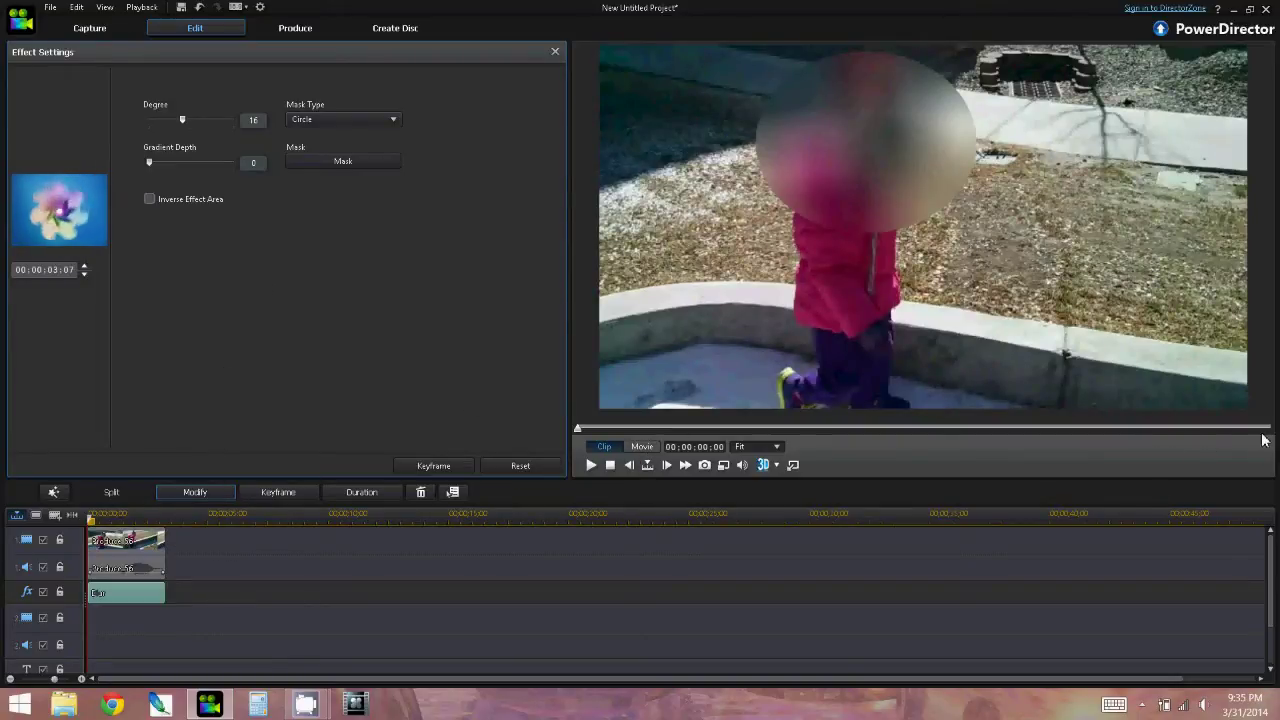
click(591, 465)
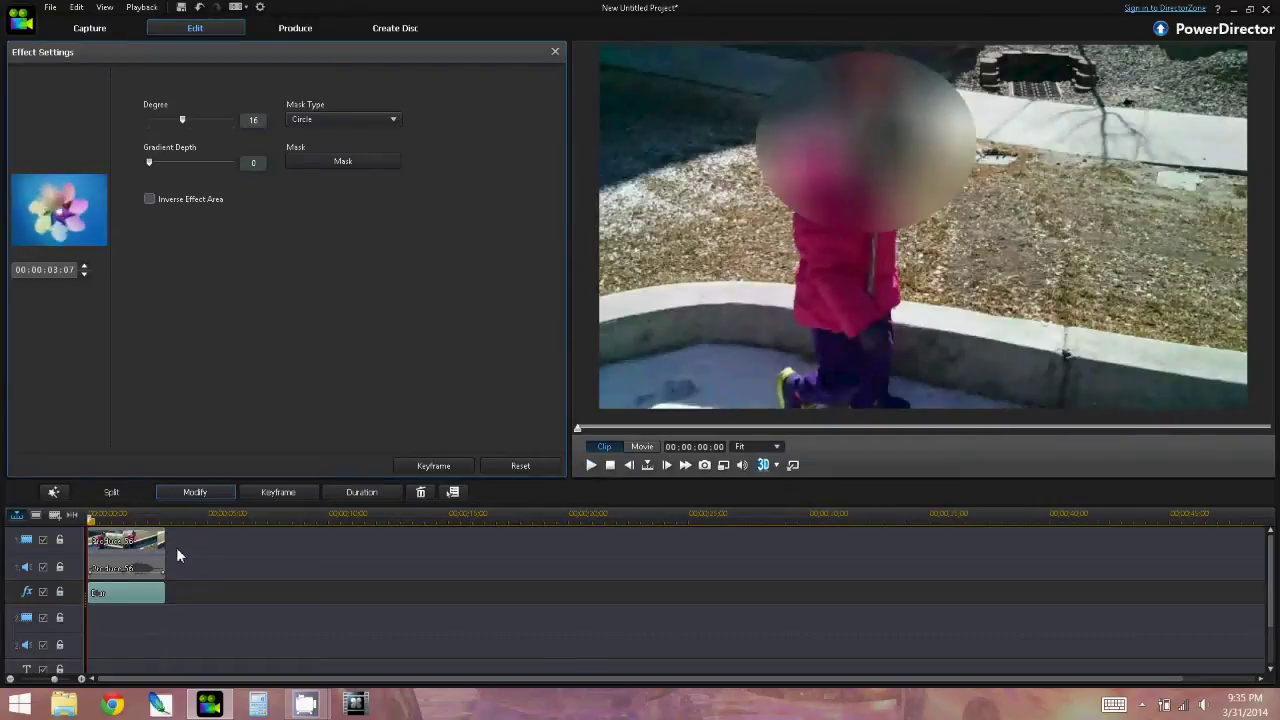
click(1263, 429)
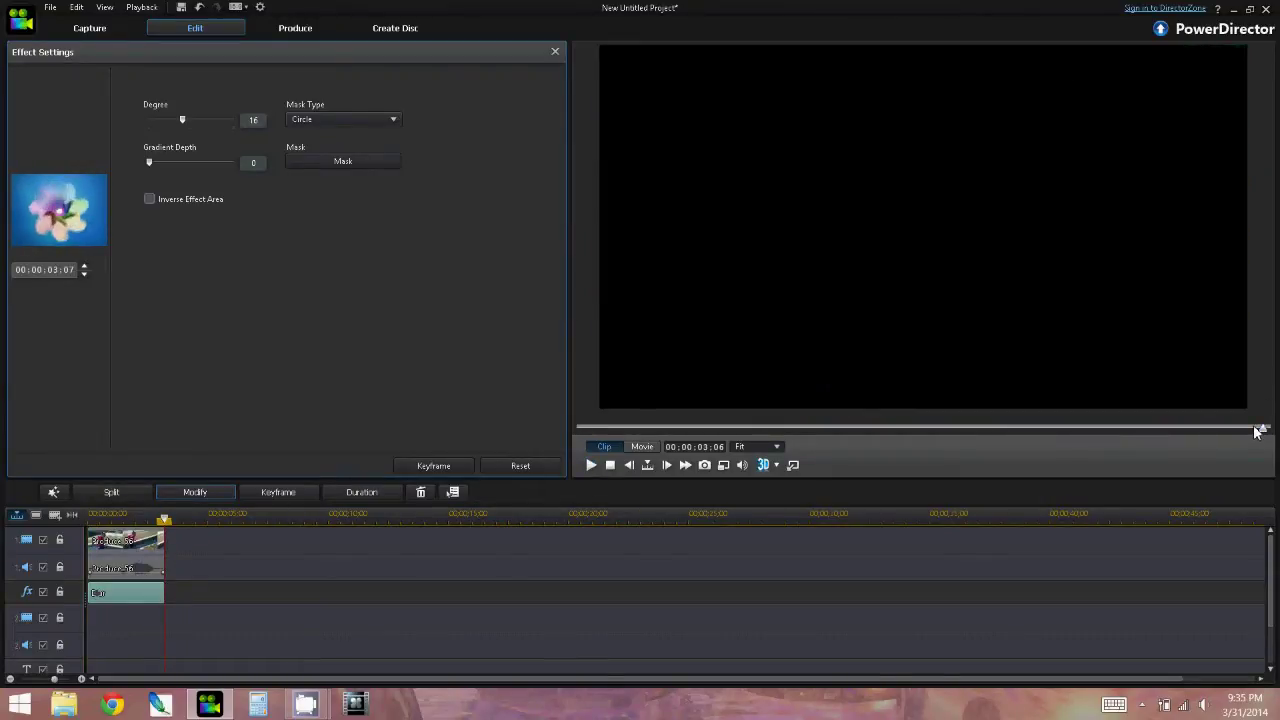
- Near the clip's end at 00:00:03:05, move the blur circle back onto the child's face and review playback
click(1257, 430)
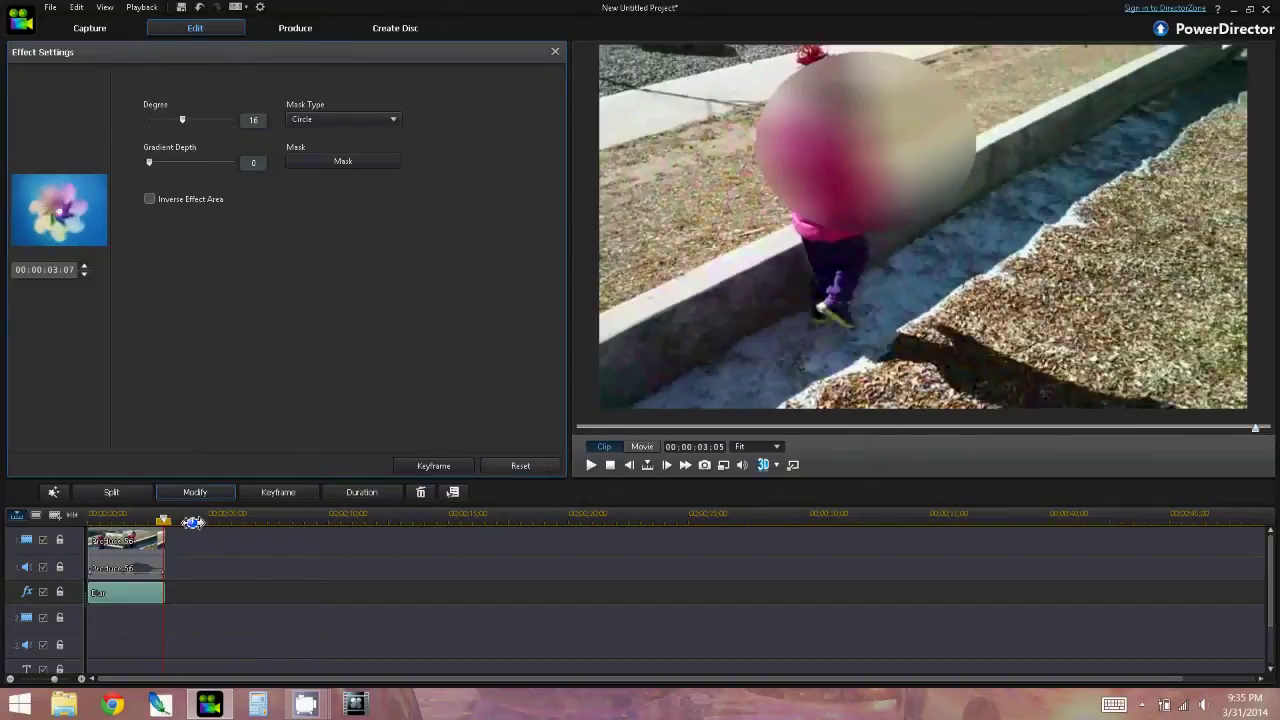
click(362, 163)
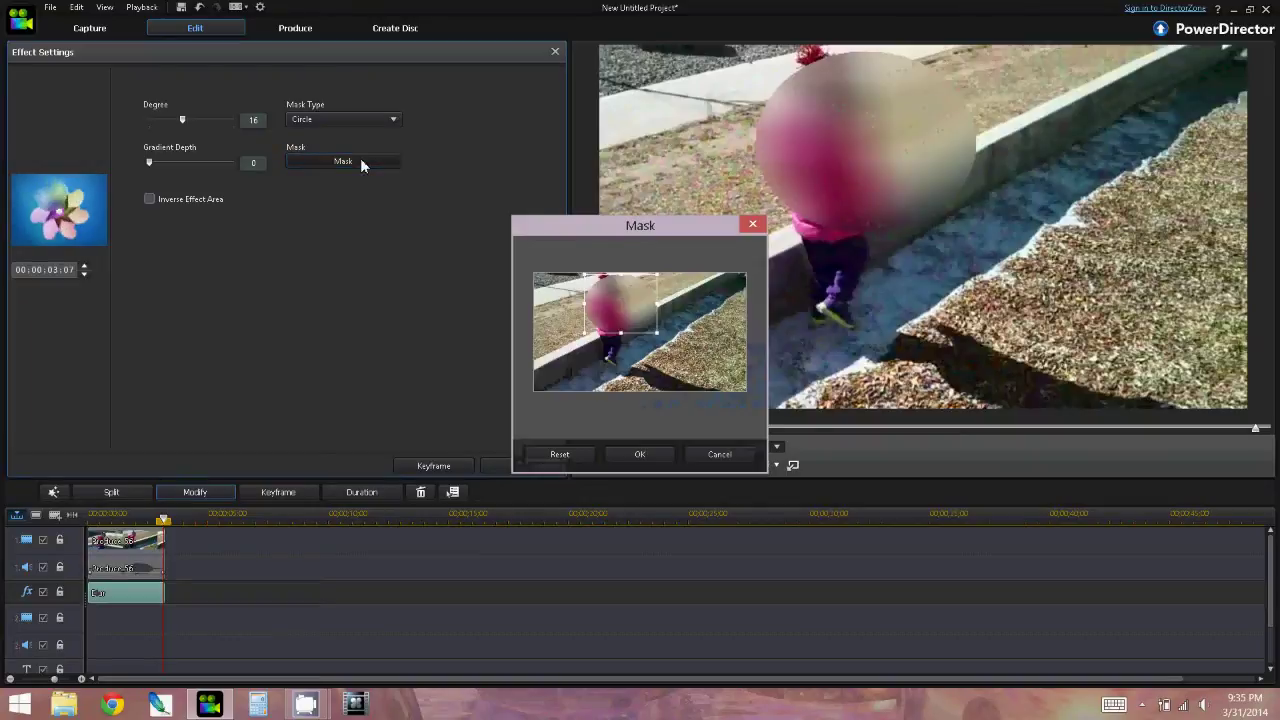
drag(618, 311, 608, 302)
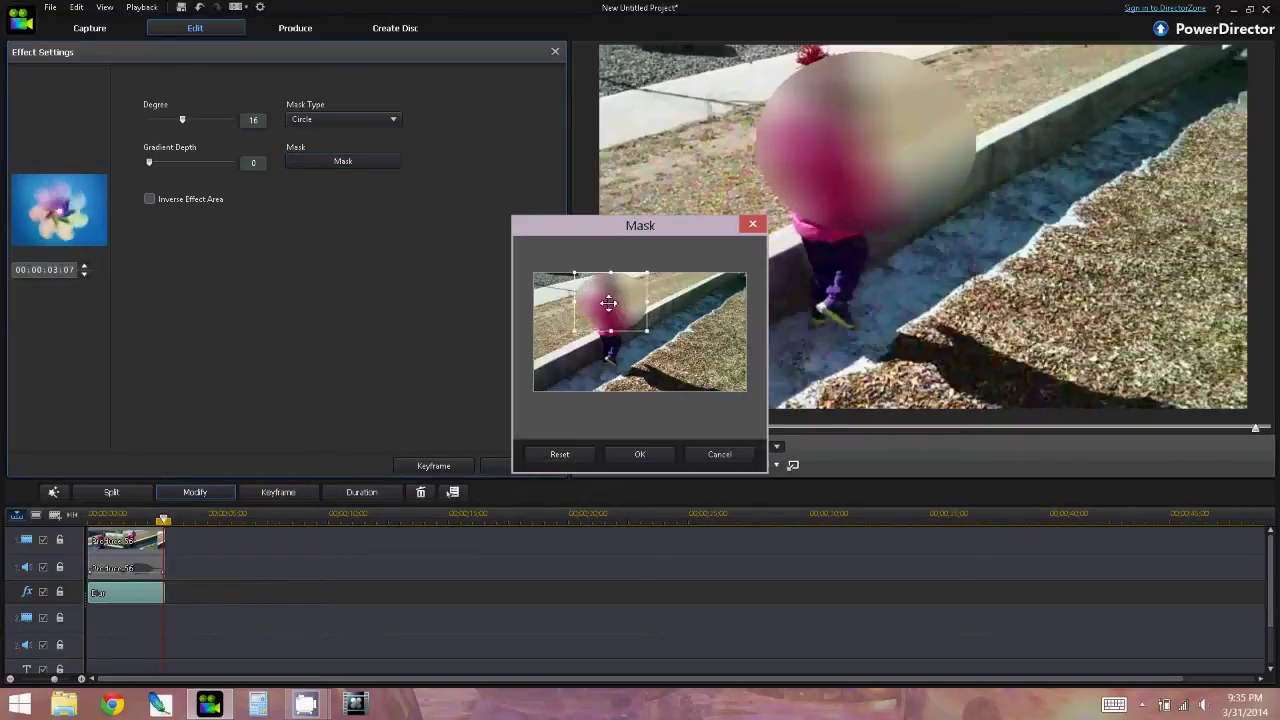
click(652, 455)
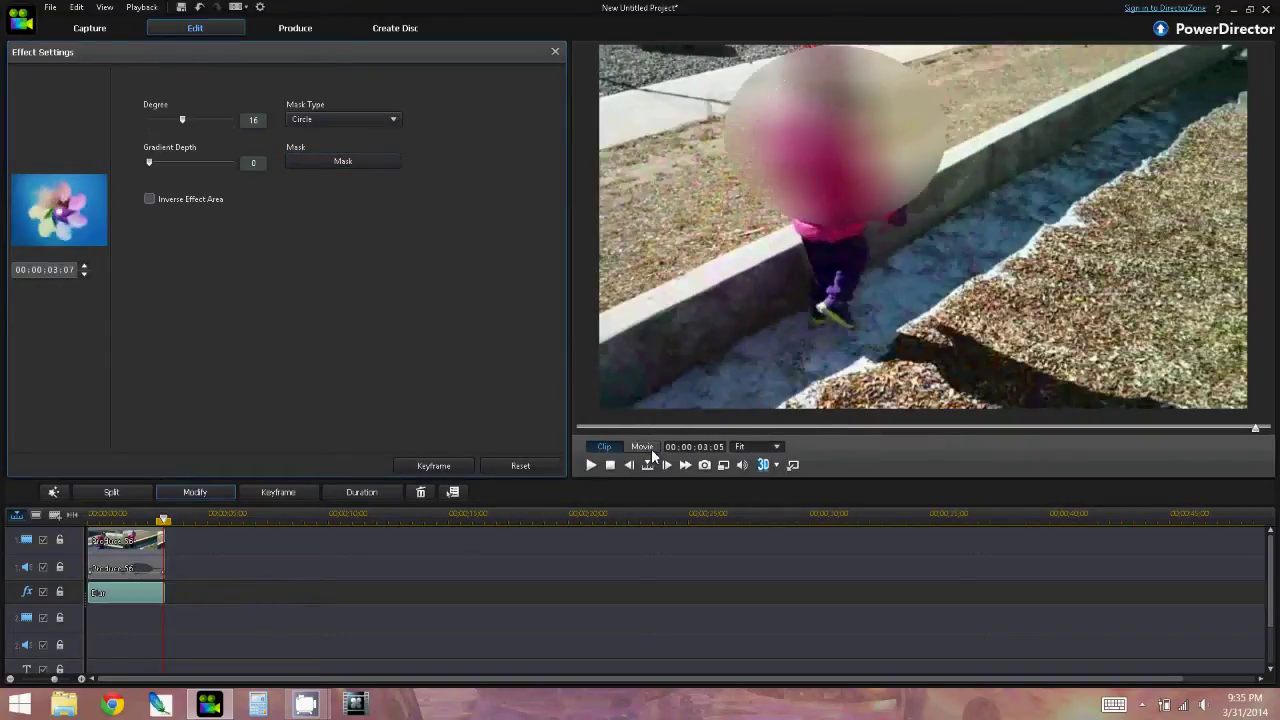
click(610, 465)
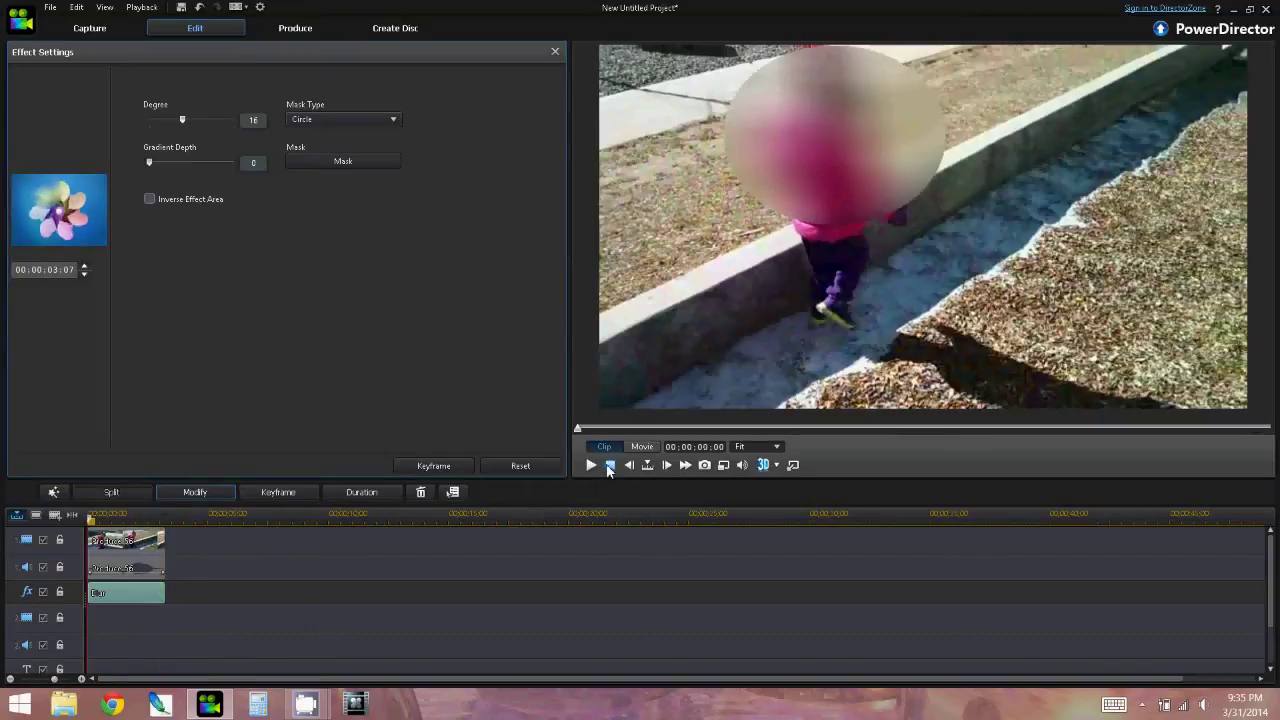
click(592, 466)
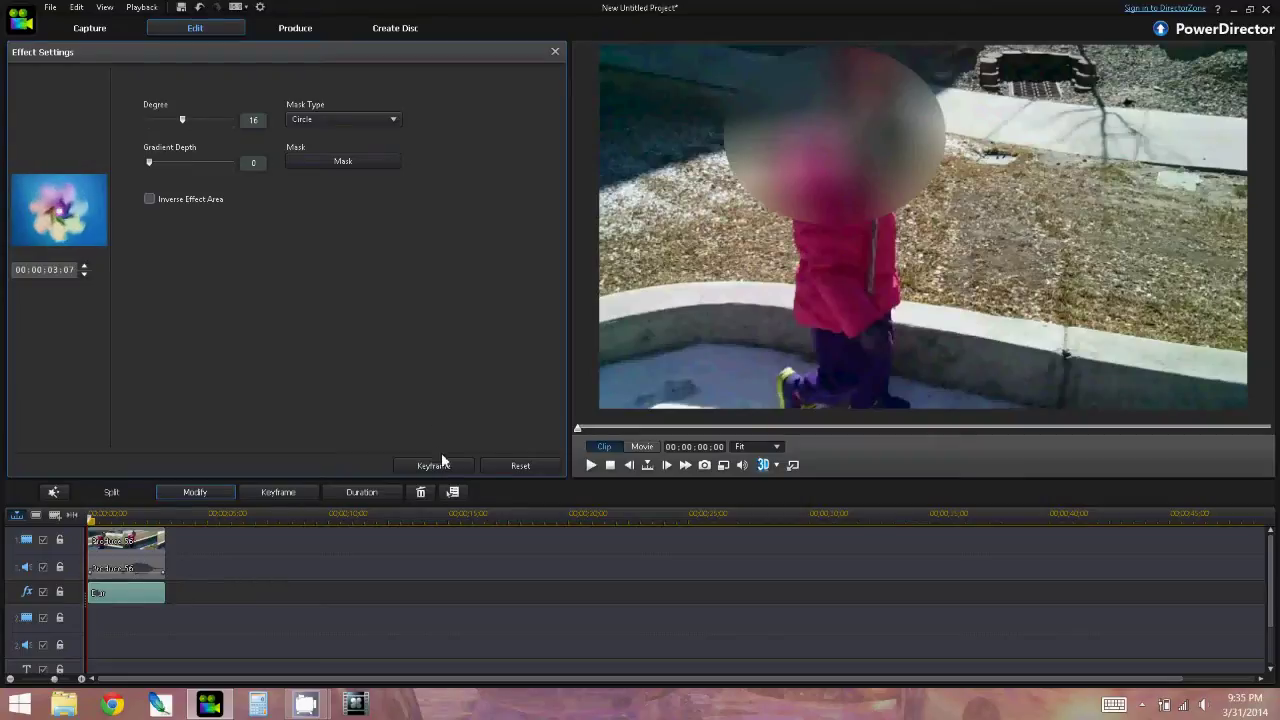
click(554, 52)
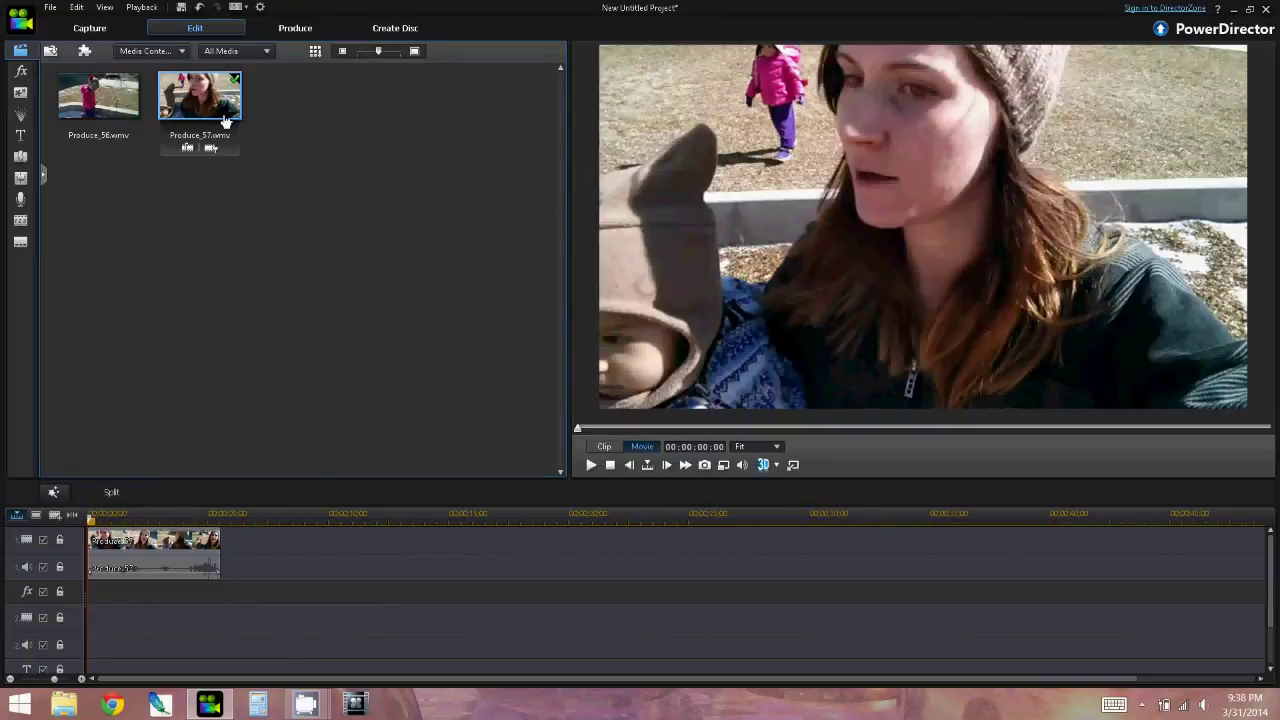
- Add a Blur effect under Produce_57 and trim it to end with the clip at 00;00;05;16
click(20, 71)
drag(406, 100, 89, 592)
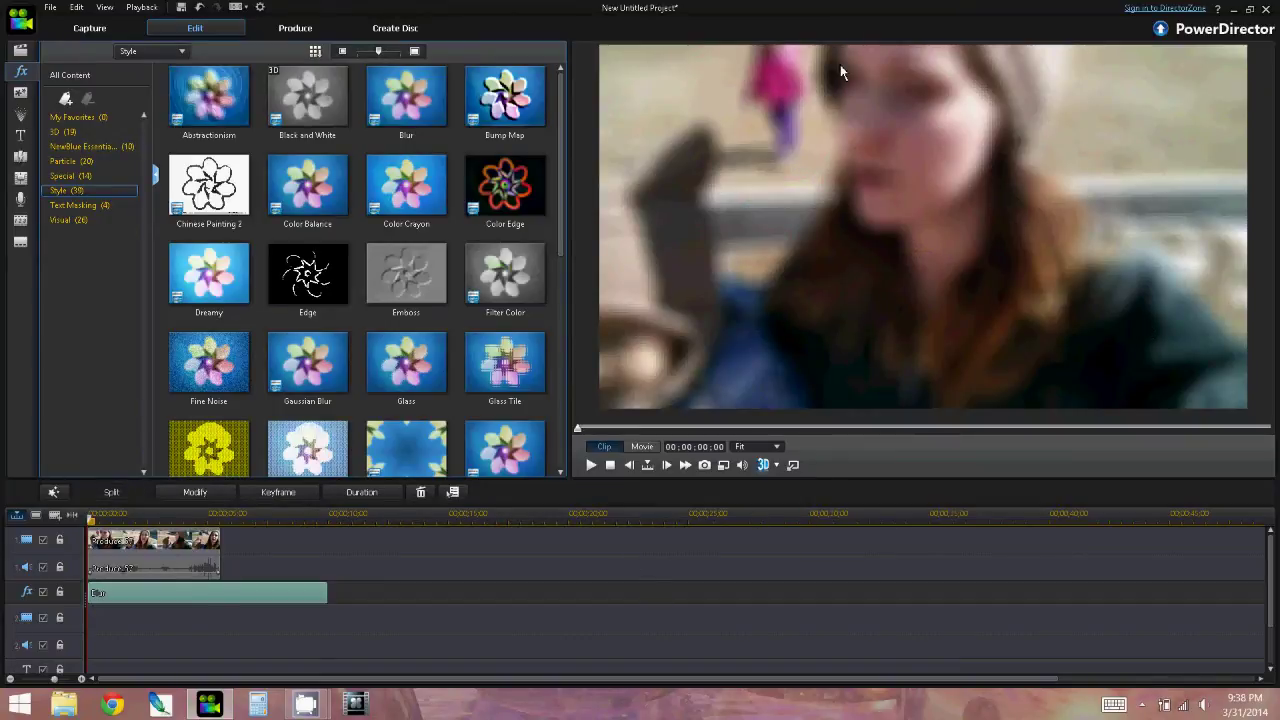
key(Delete)
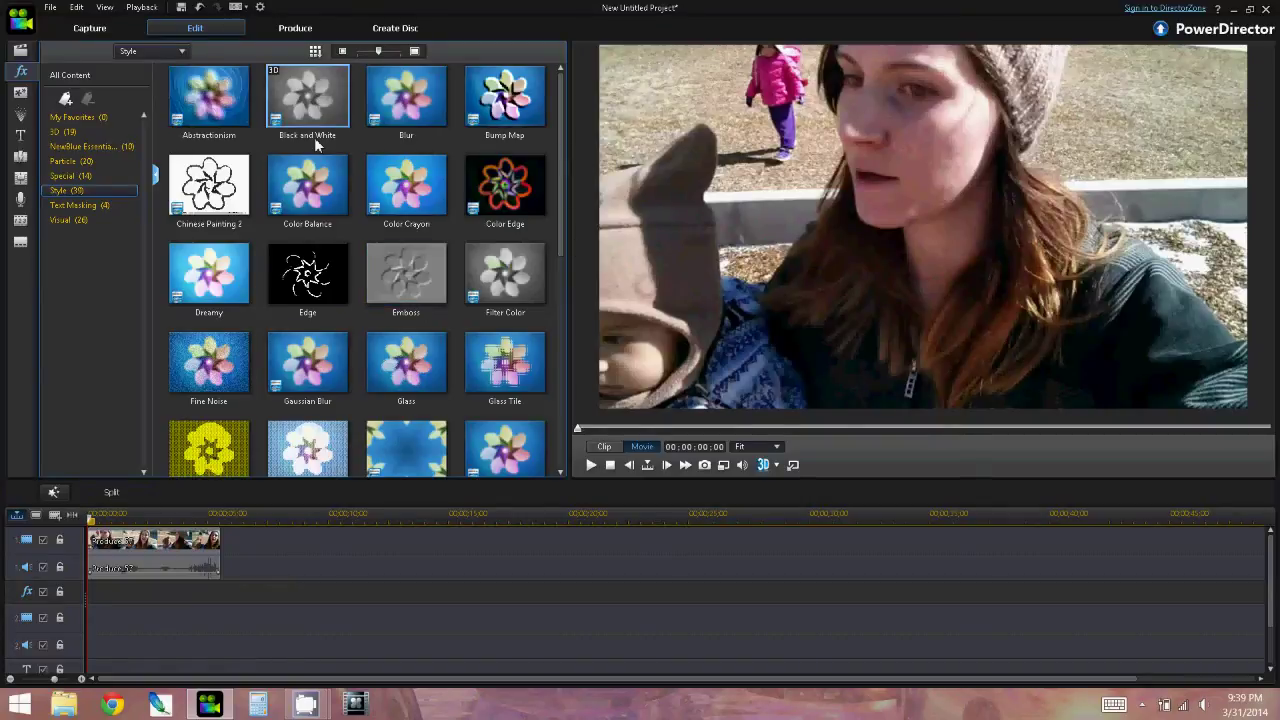
drag(406, 97, 86, 571)
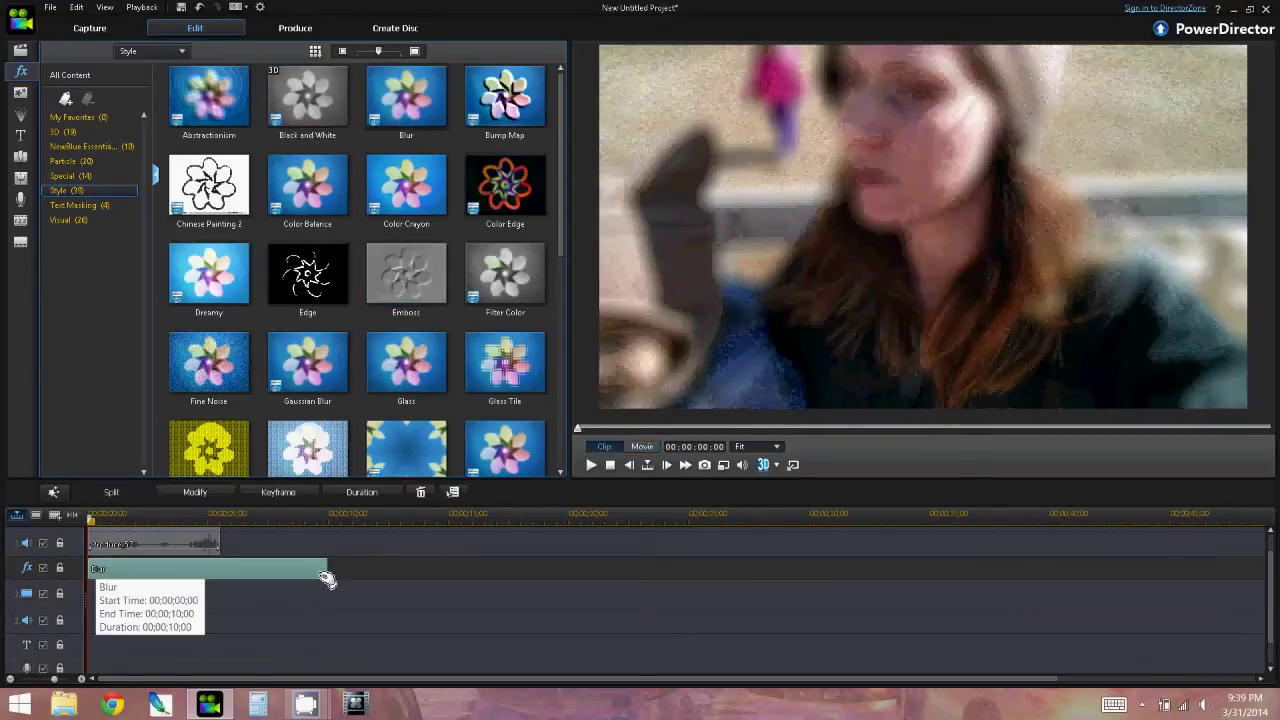
drag(328, 570, 219, 571)
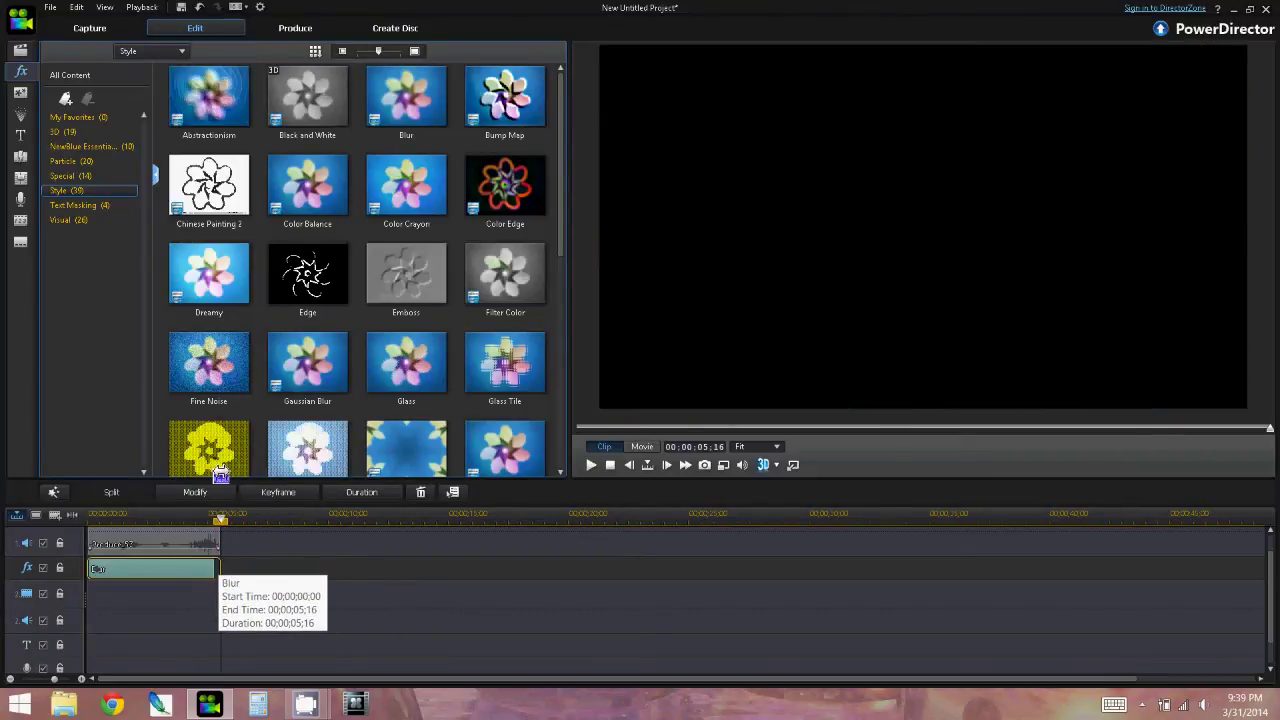
- Raise the Blur effect's degree to 8
click(610, 466)
double_click(131, 566)
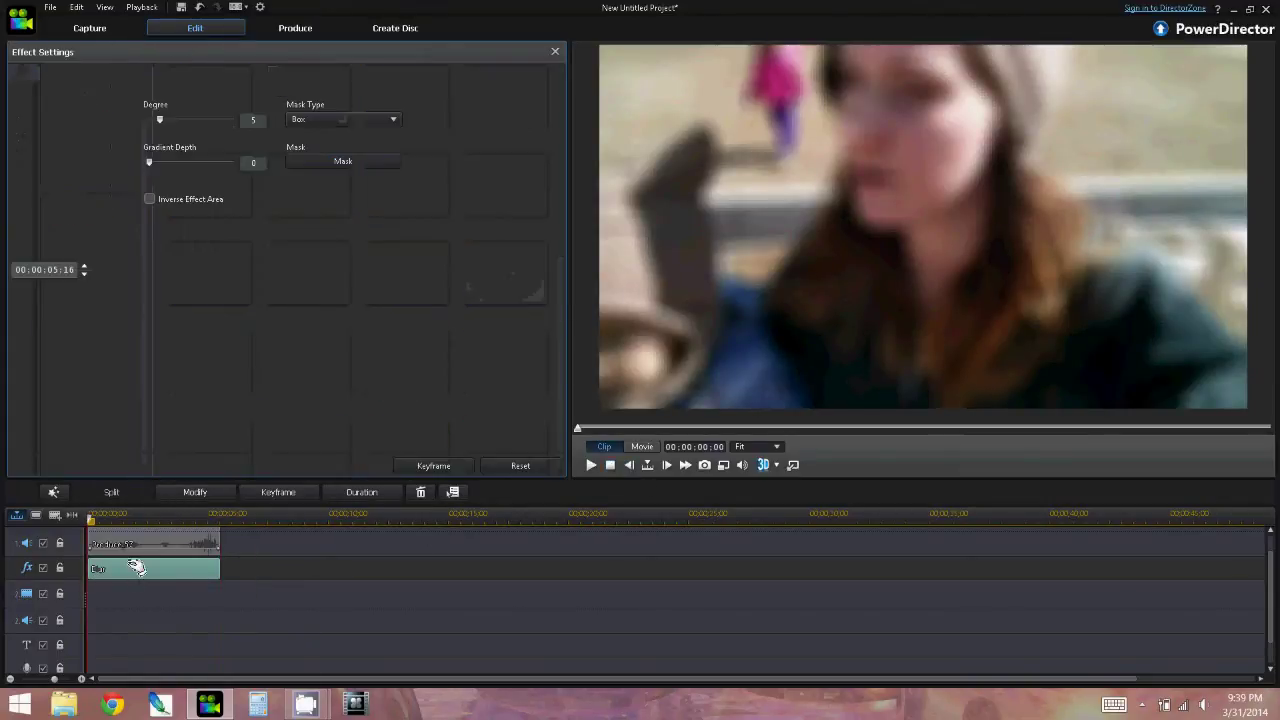
click(167, 120)
click(683, 388)
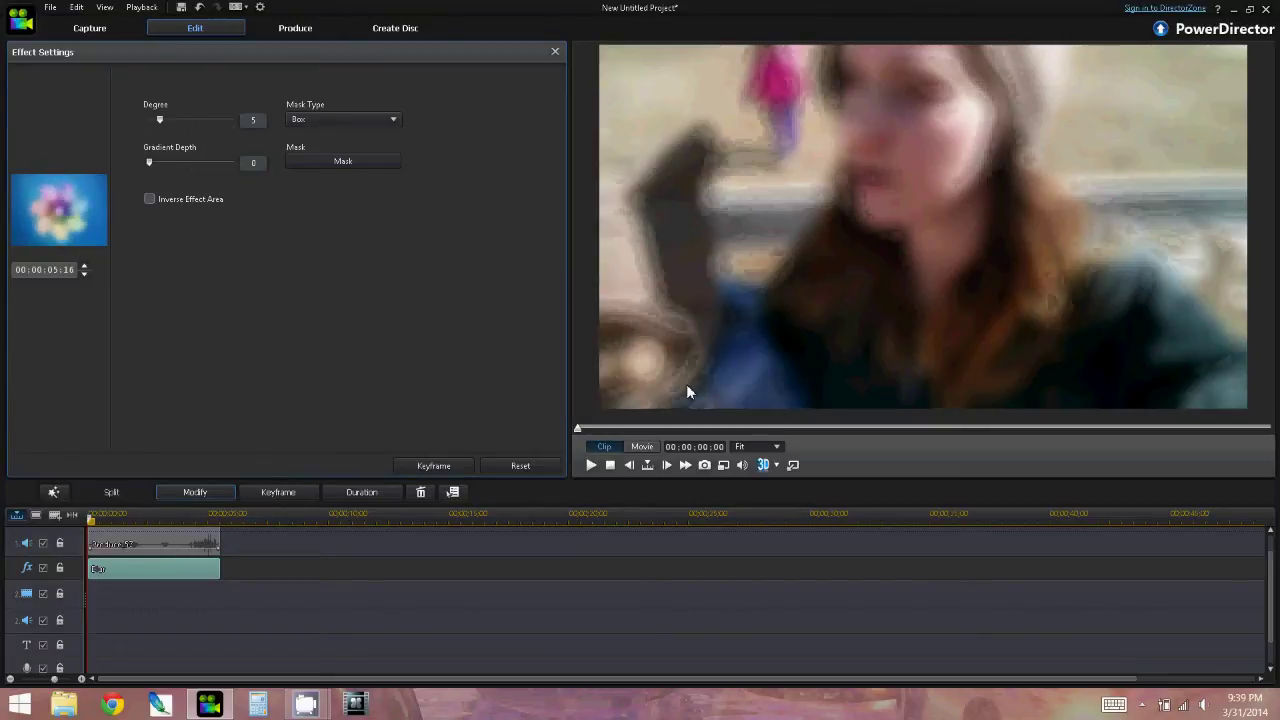
- Fit the blur mask box over the woman's face and play the clip to check it
click(355, 161)
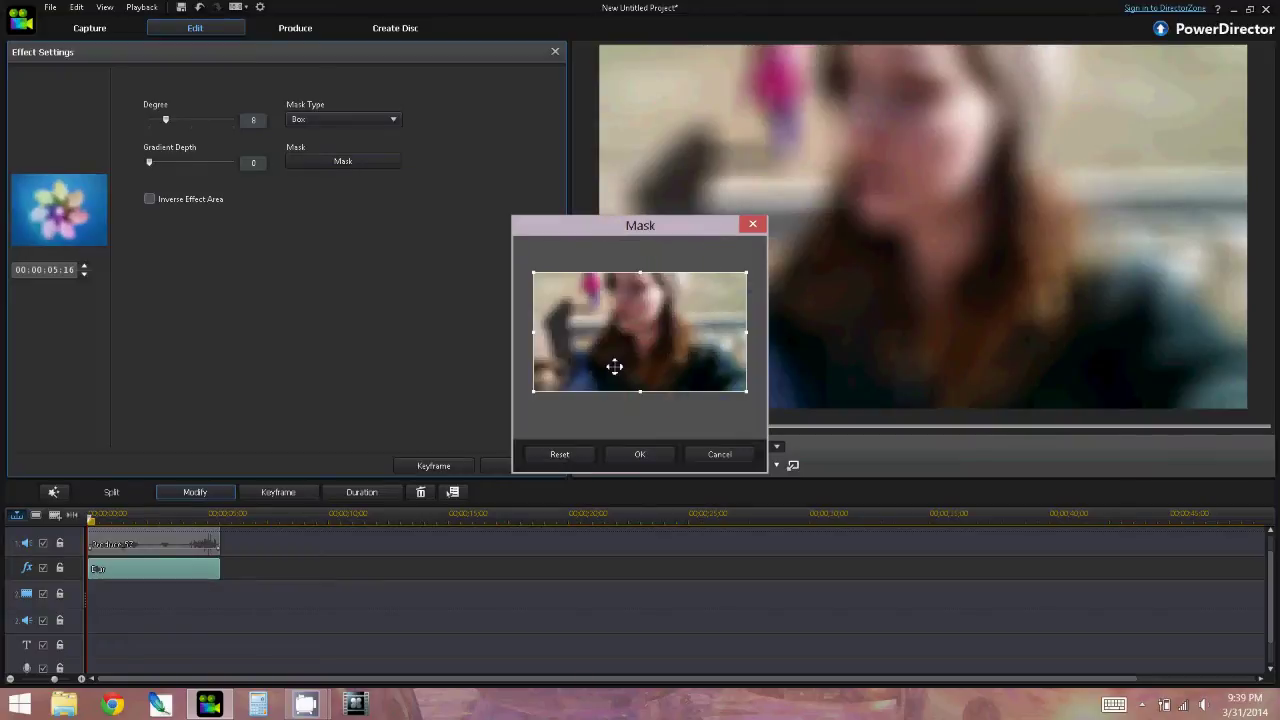
drag(531, 394, 608, 310)
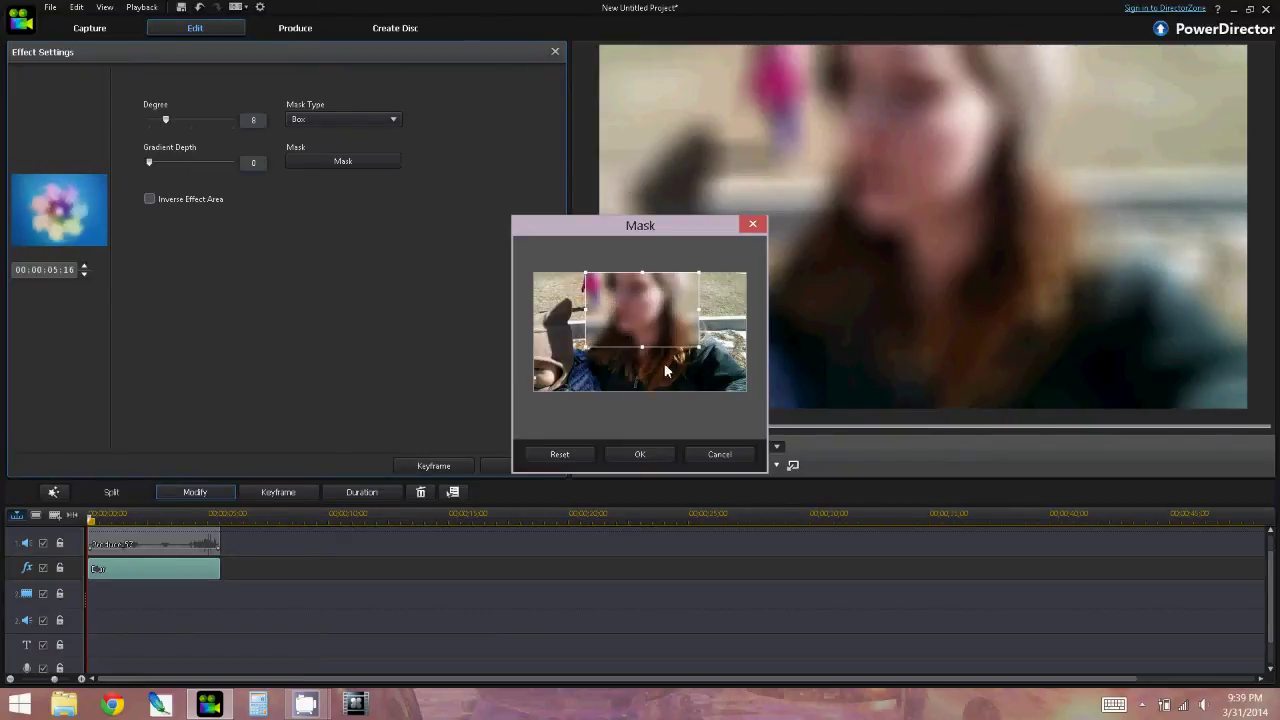
click(648, 452)
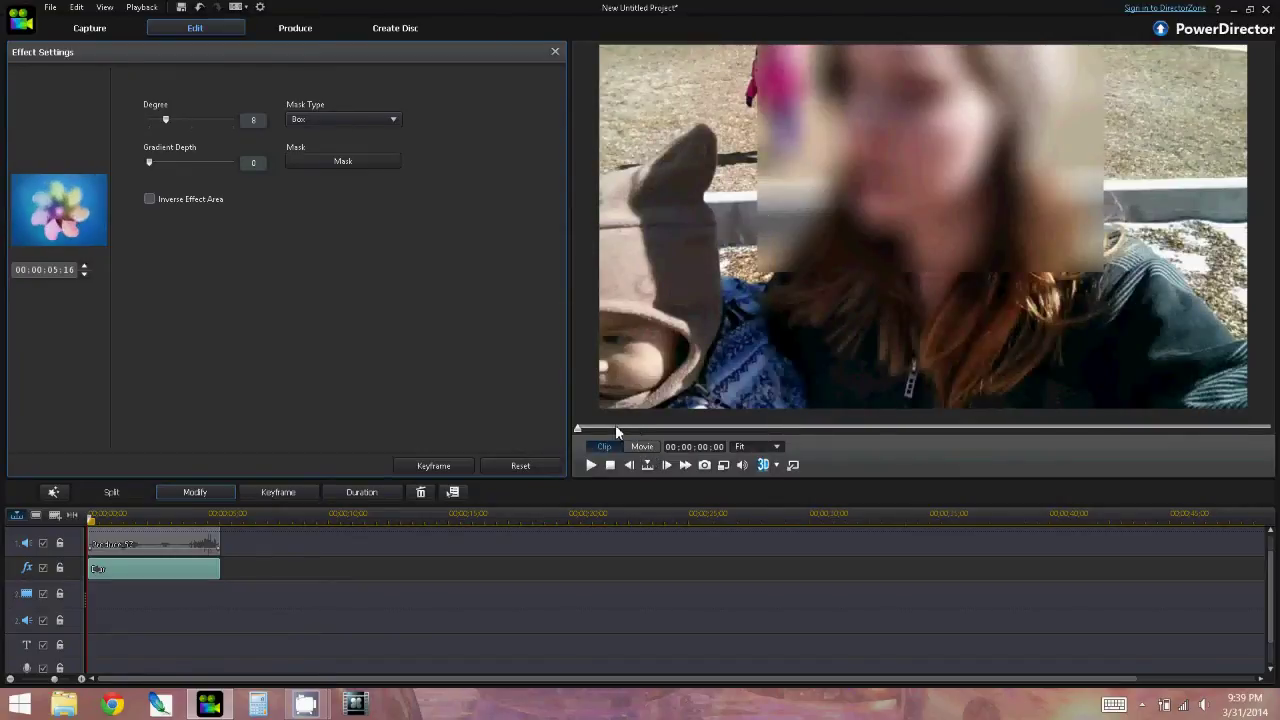
click(588, 466)
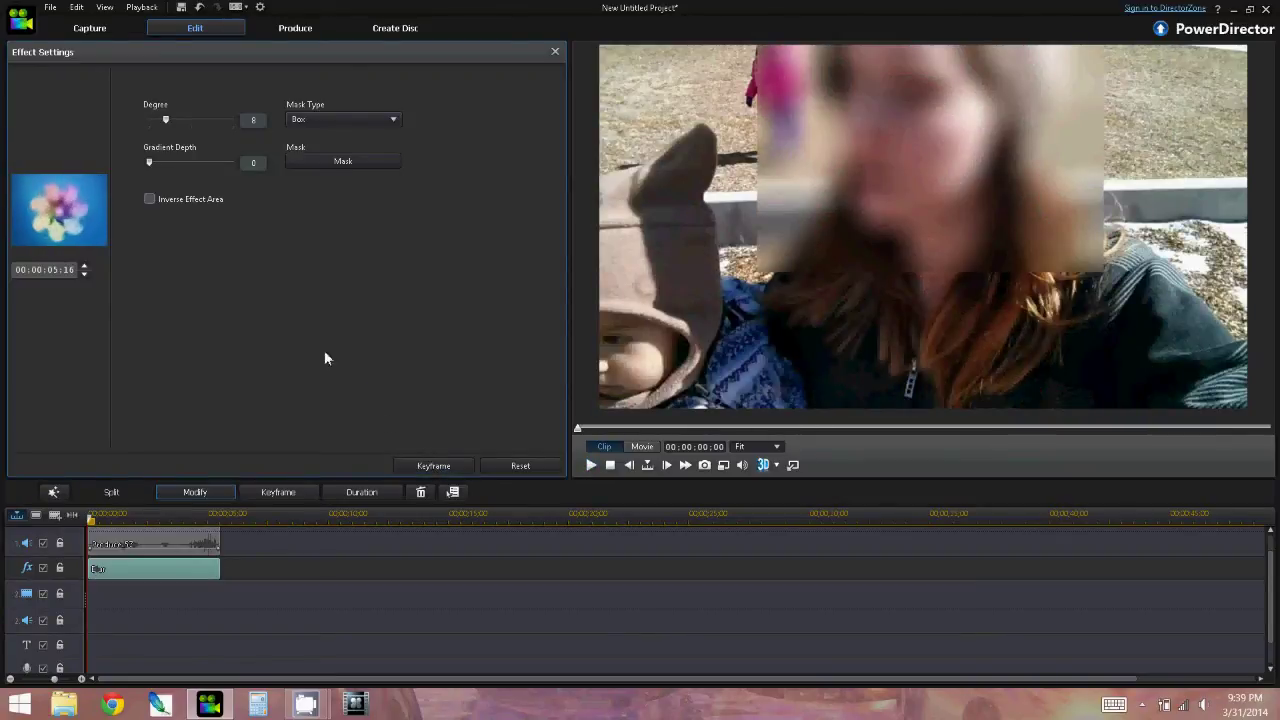
click(307, 29)
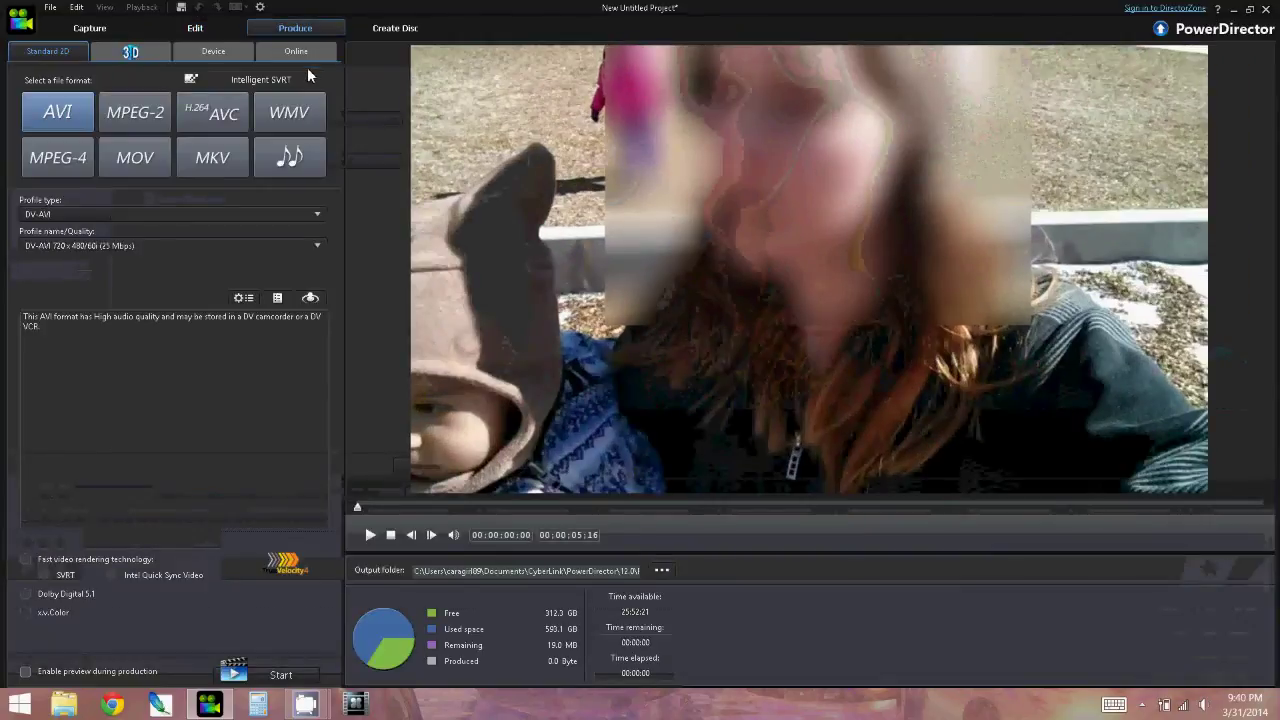
- Render the edited clip as a WMV file, producing Produce_58.wmv, and return to editing
click(283, 118)
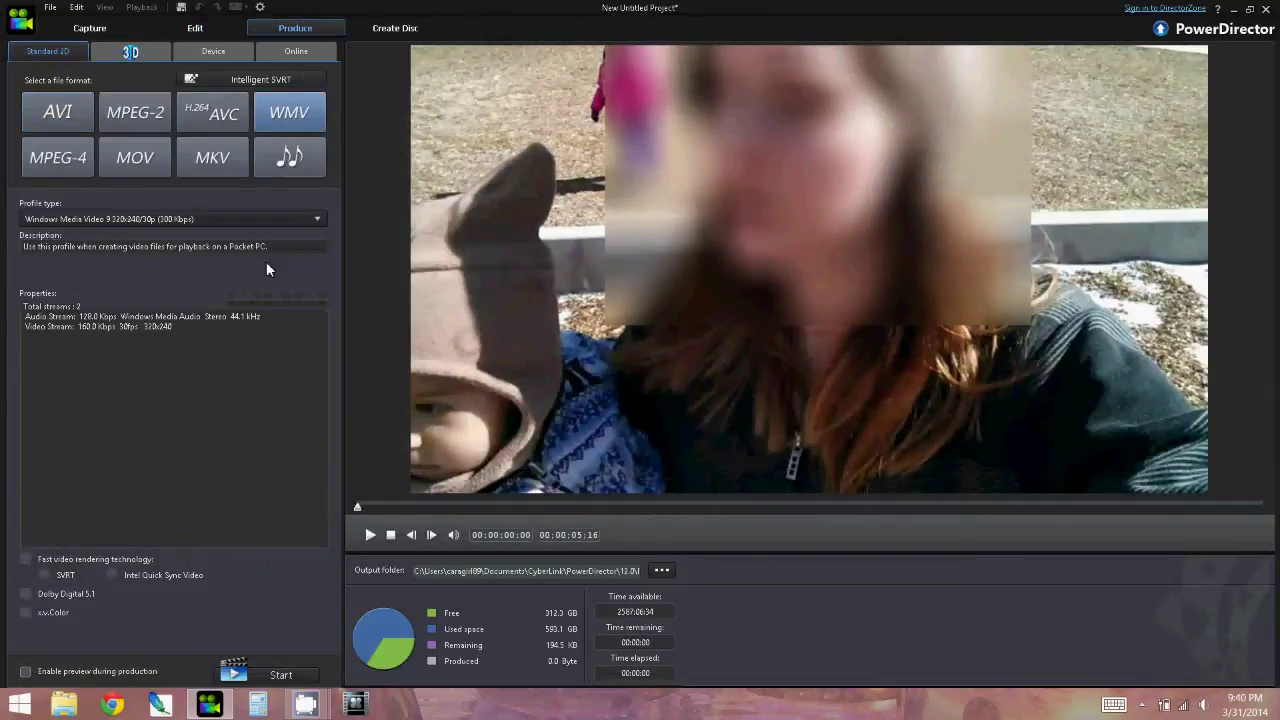
click(270, 680)
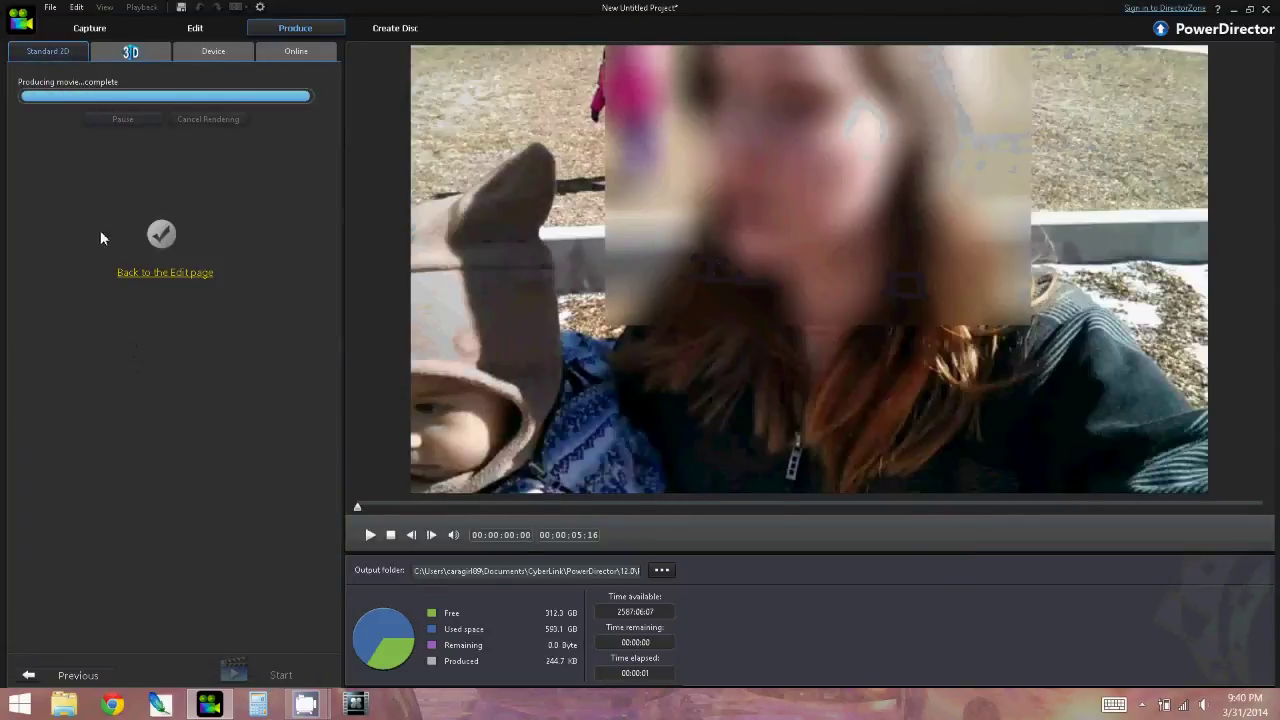
click(150, 272)
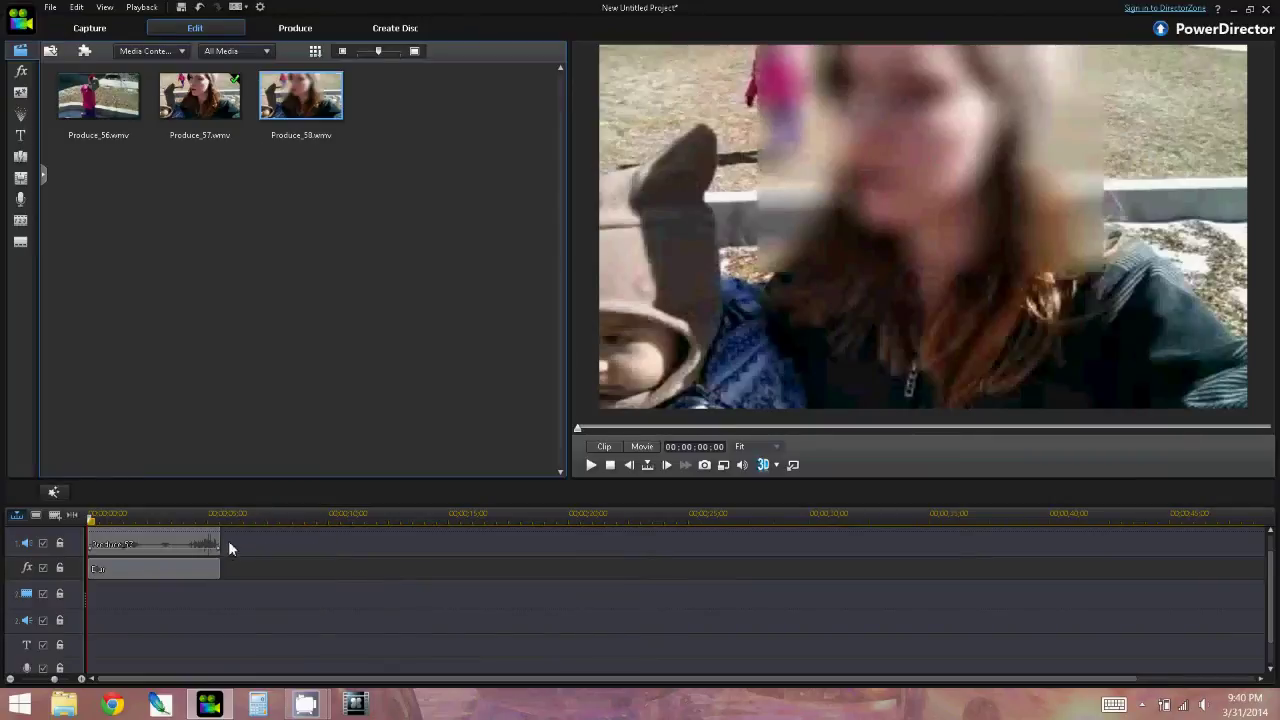
- Replace the old timeline clip with Produce_58.wmv at the start of the video track
click(188, 577)
click(185, 574)
key(Delete)
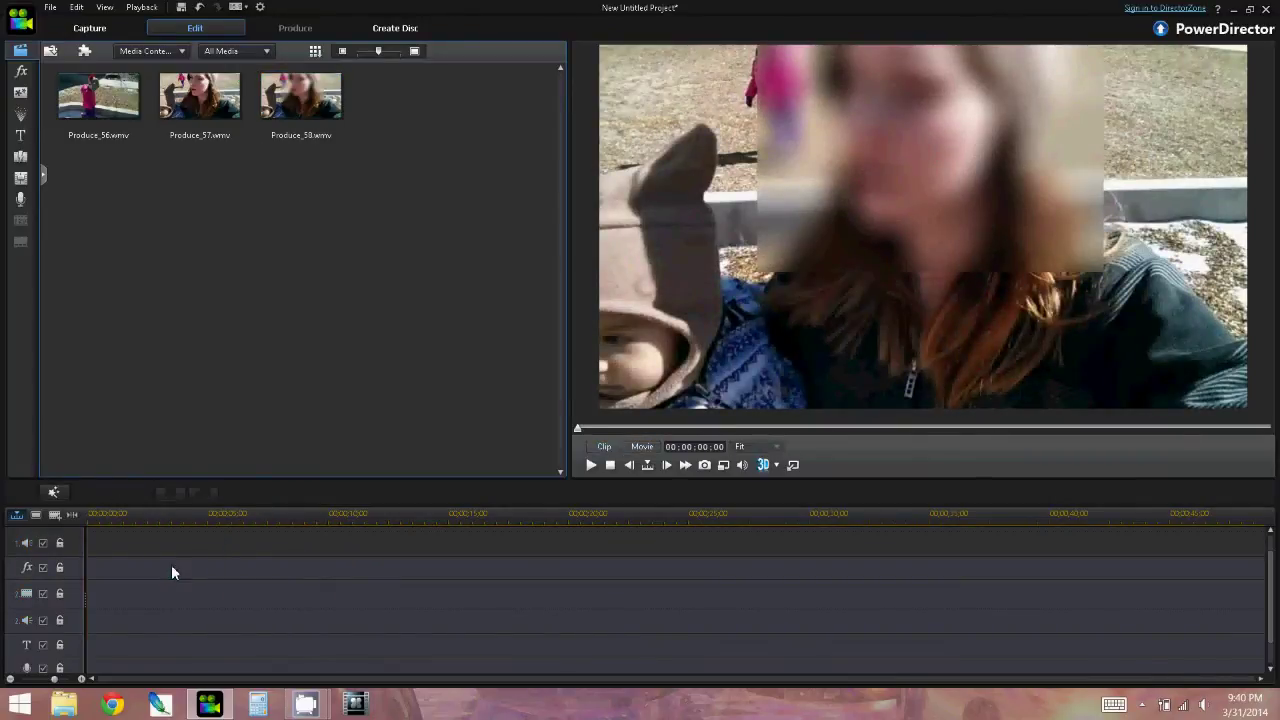
mouse_move(340, 133)
drag(323, 120, 83, 549)
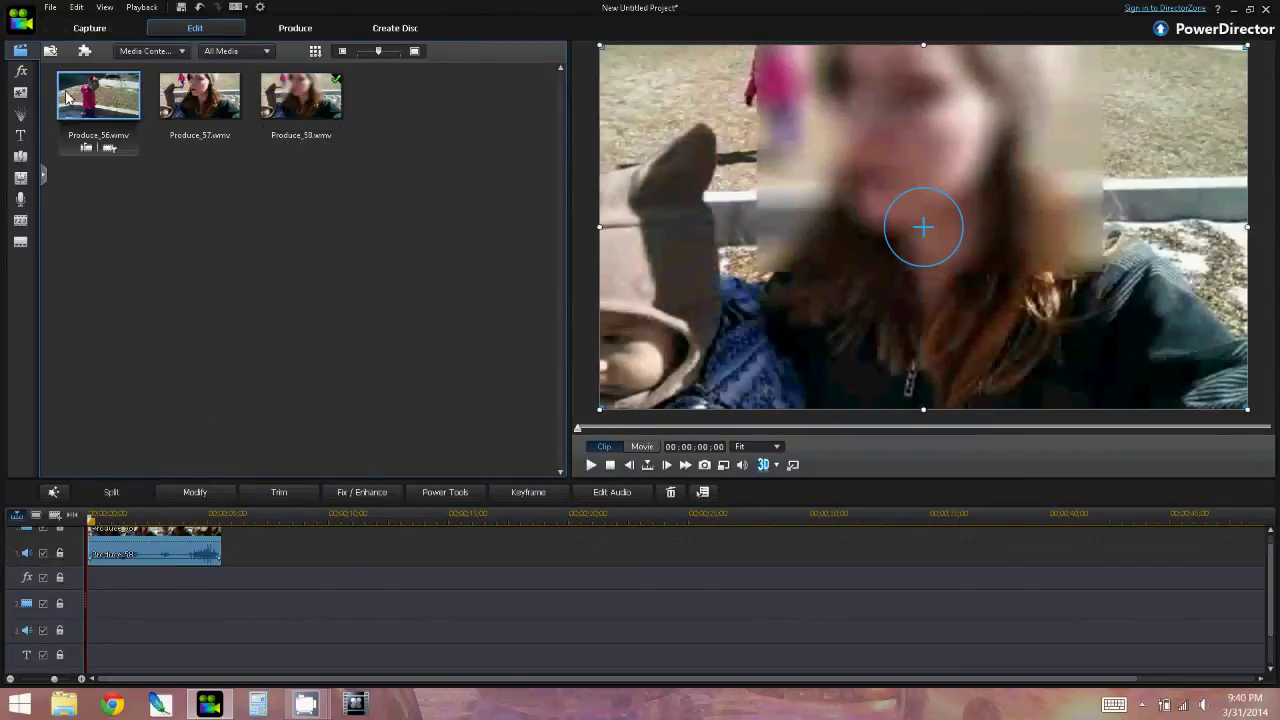
- Add a Blur effect trimmed to end with the clip at 00;00;05;17
click(20, 71)
drag(406, 95, 100, 580)
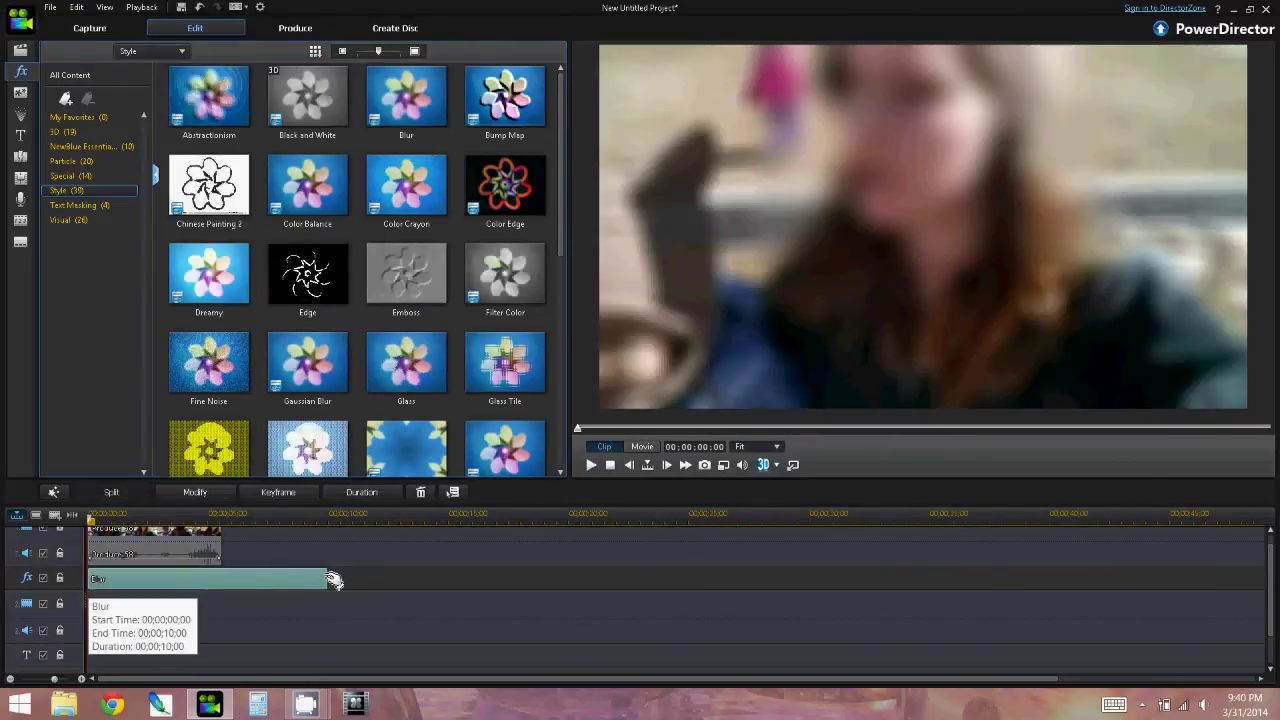
drag(327, 579, 221, 588)
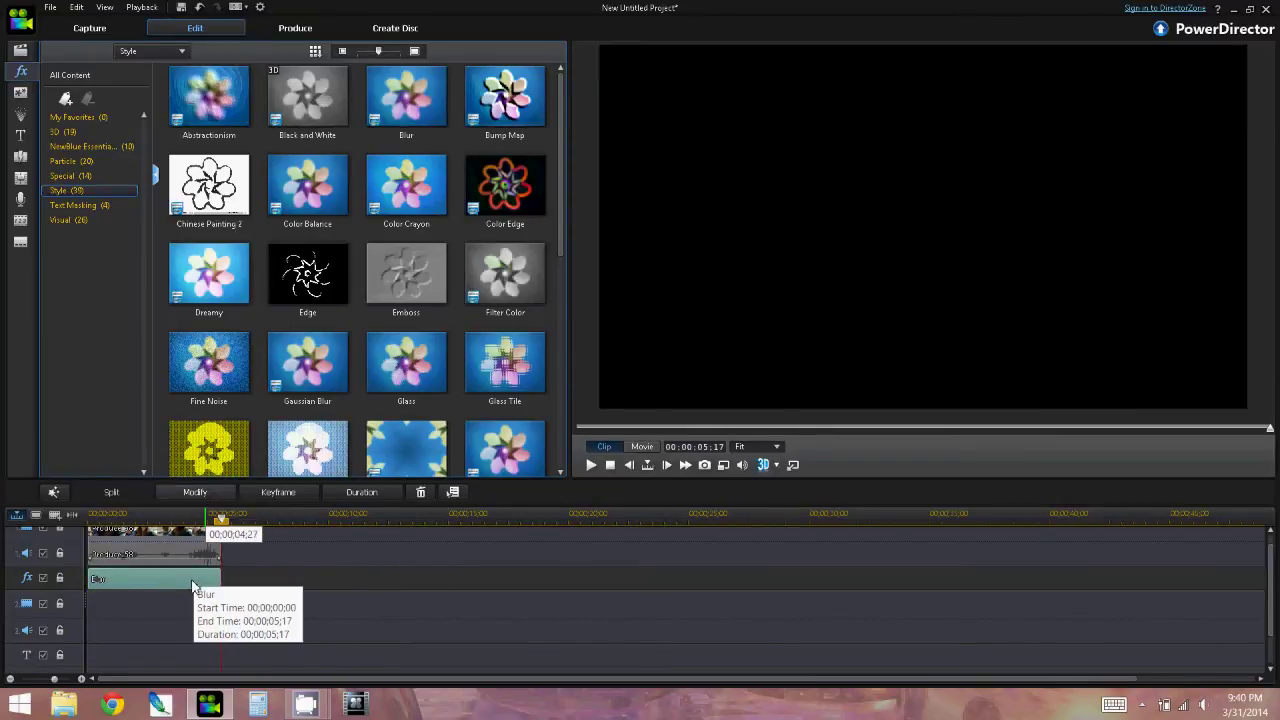
click(610, 465)
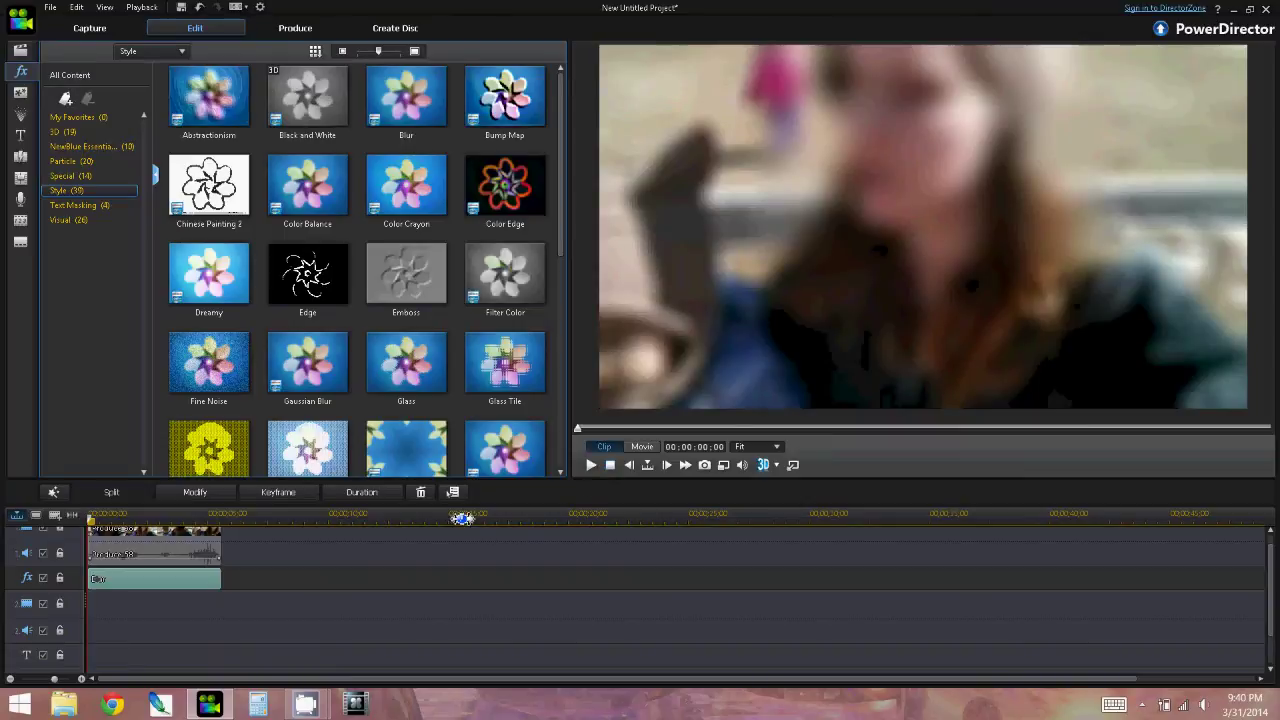
- Raise the new Blur effect's degree to 10, confirming the keyframe reset
double_click(180, 577)
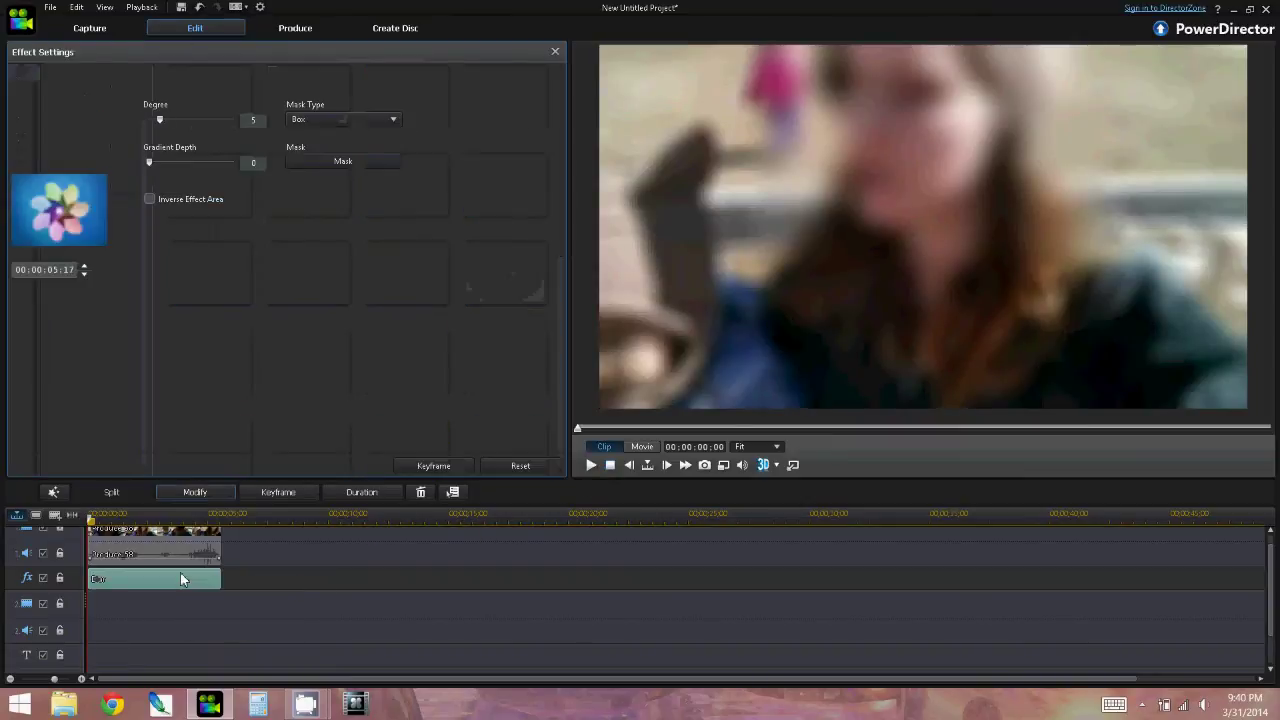
click(161, 120)
click(681, 389)
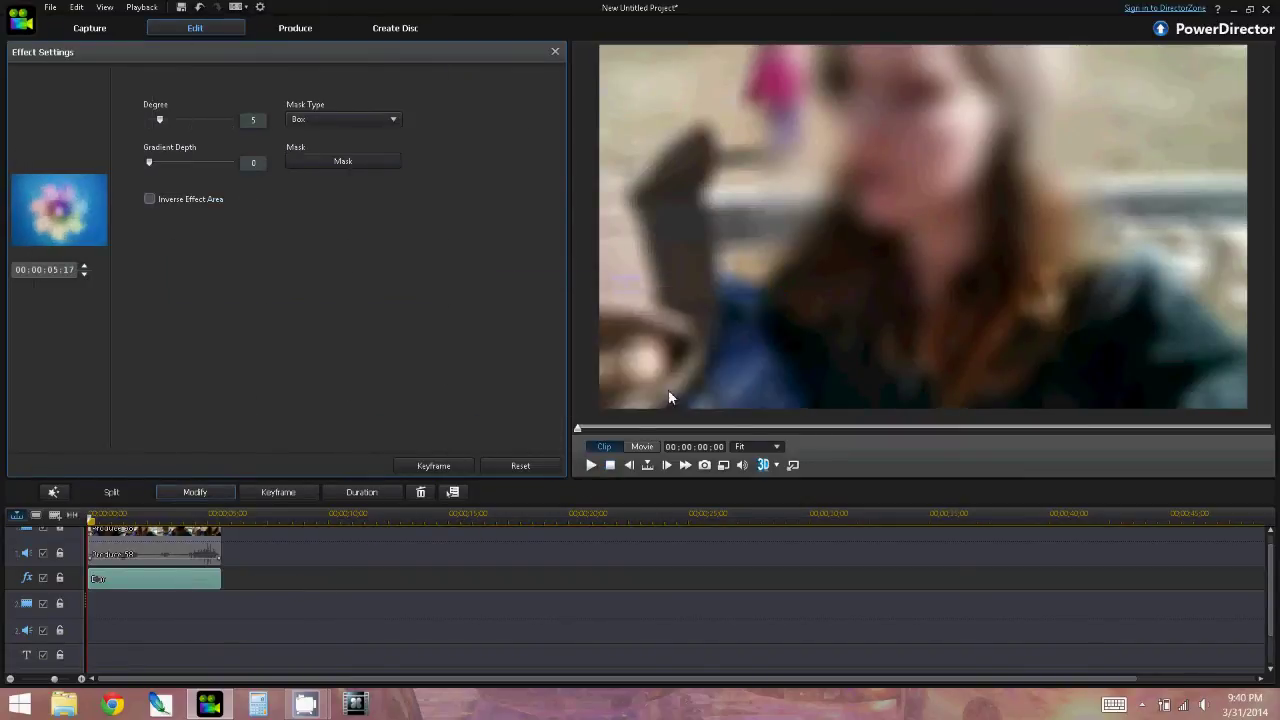
- Shrink the Blur's box mask and place it over the baby's face in the lower left
click(330, 160)
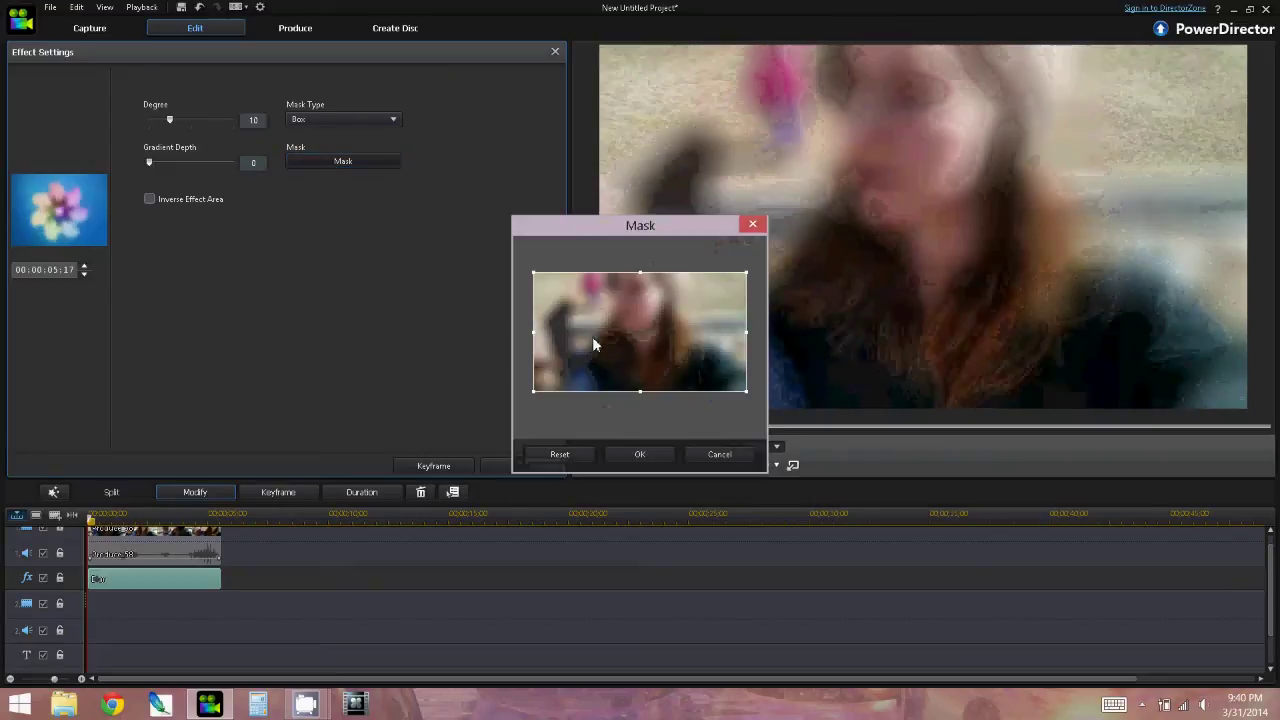
drag(536, 391, 669, 318)
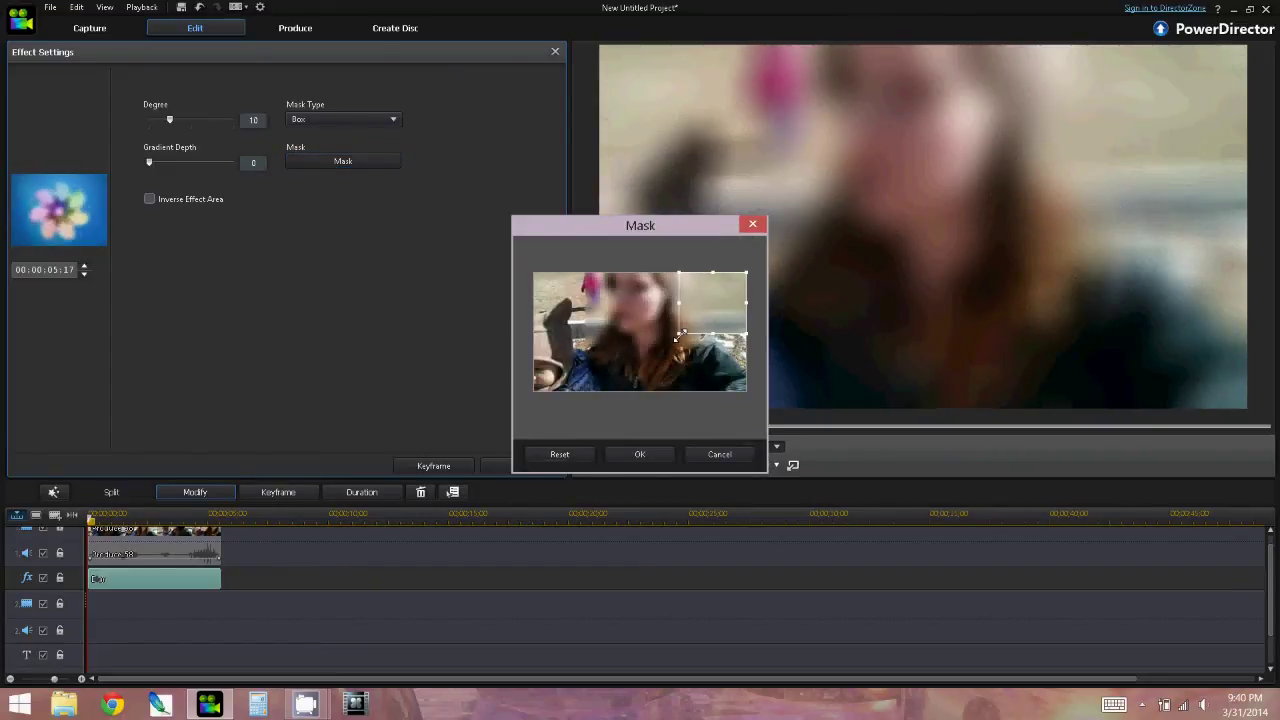
drag(677, 320, 556, 370)
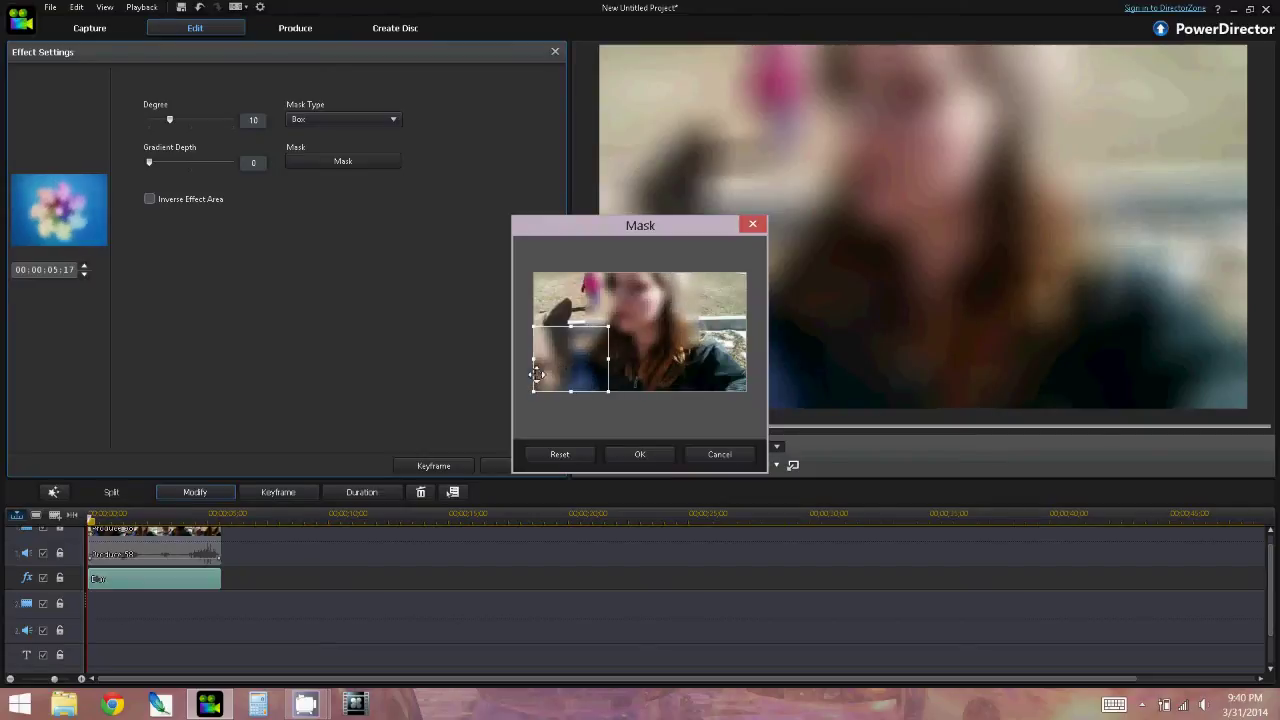
click(631, 455)
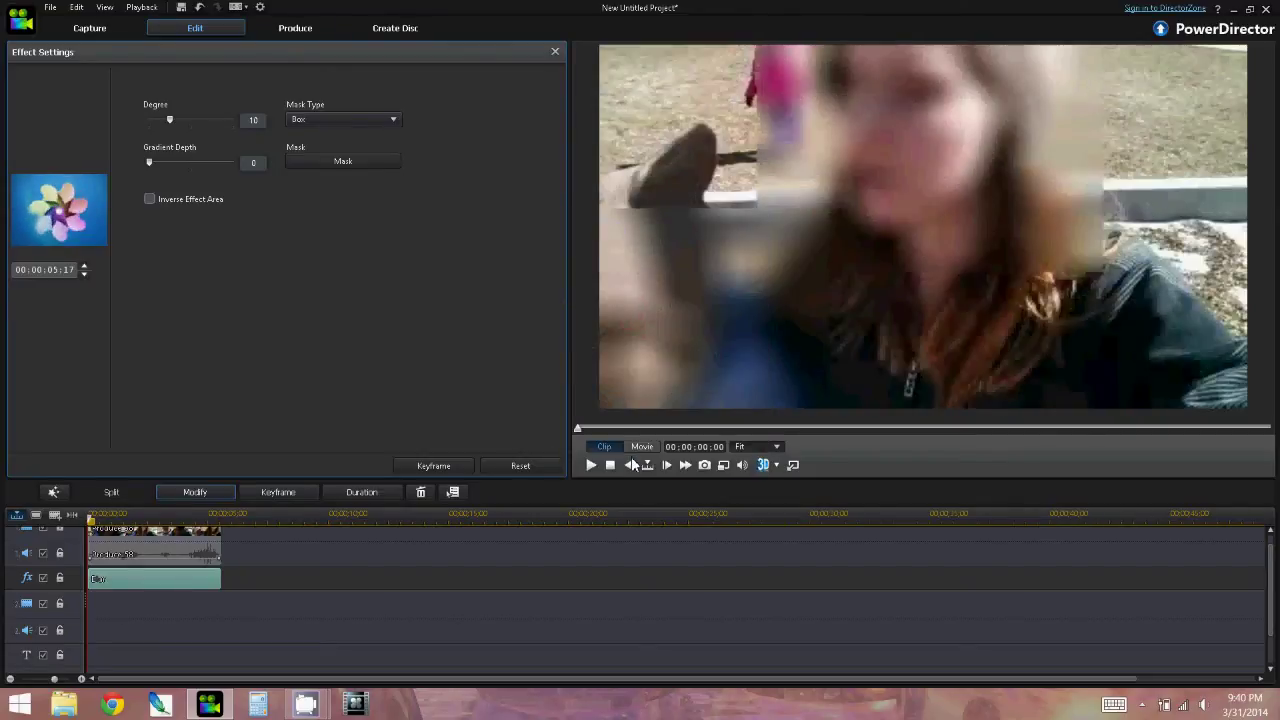
click(584, 465)
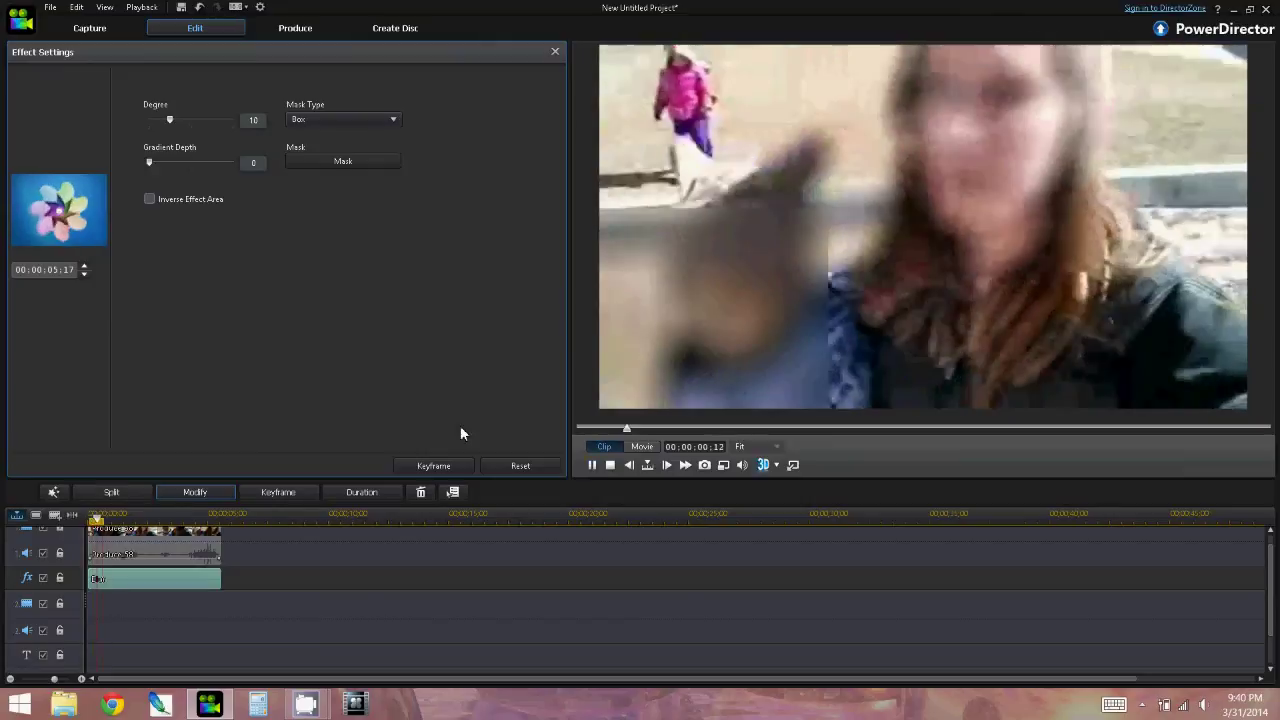